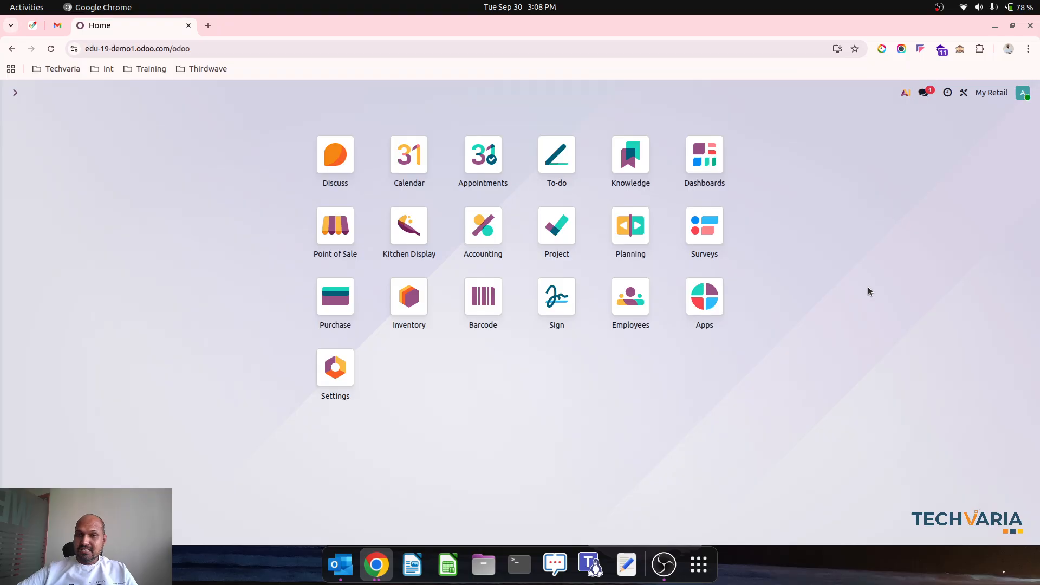
# Step: Look up the inventory valuation options in the Accounting settings by searching for "inve"
pyautogui.click(490, 227)
pyautogui.click(387, 94)
pyautogui.click(404, 114)
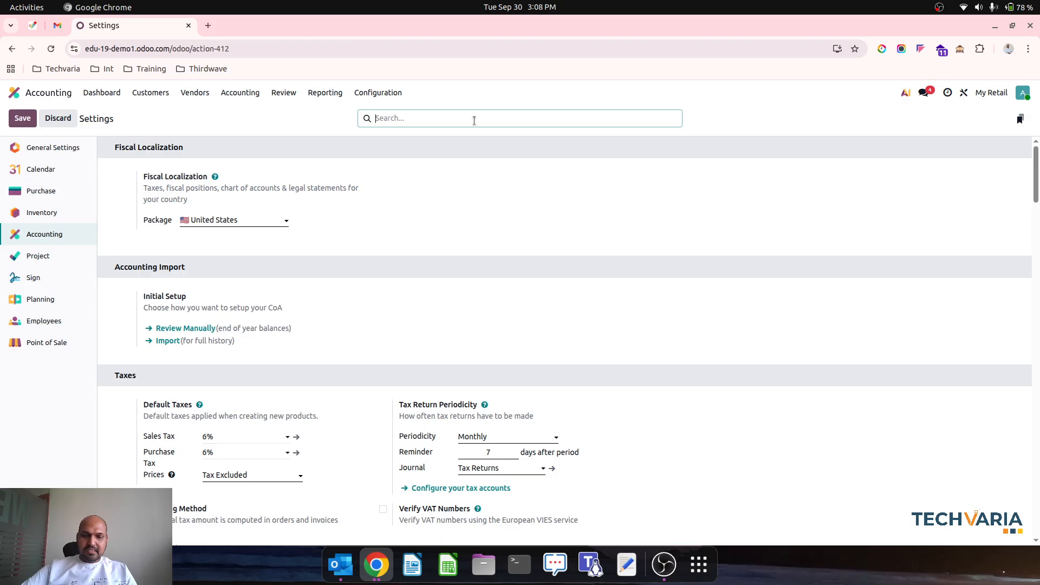
pyautogui.write('inve')
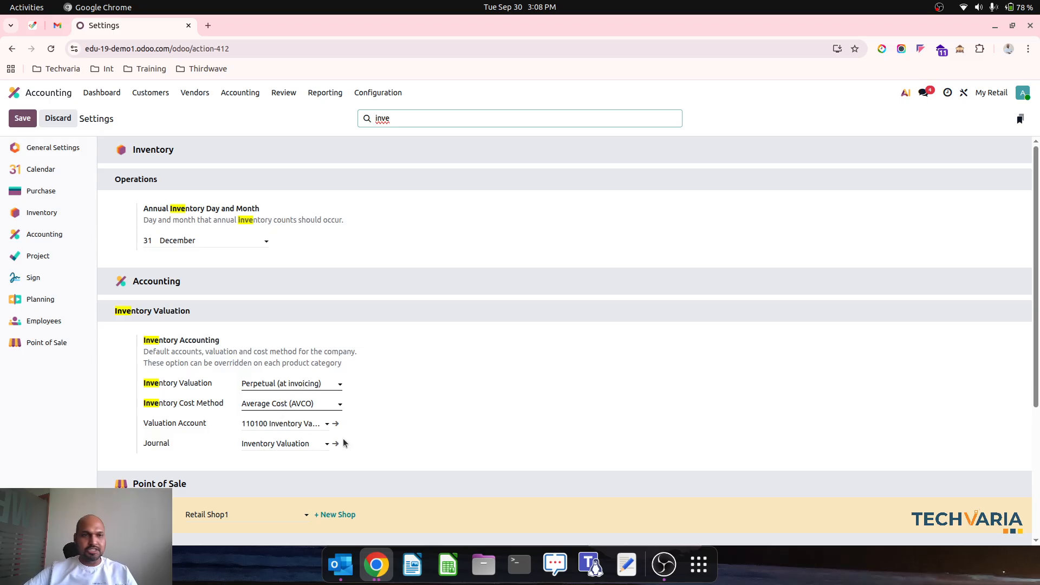
# Step: Open the PoS Products category from the product categories to review its accounts, costing method and inventory valuation
pyautogui.click(398, 91)
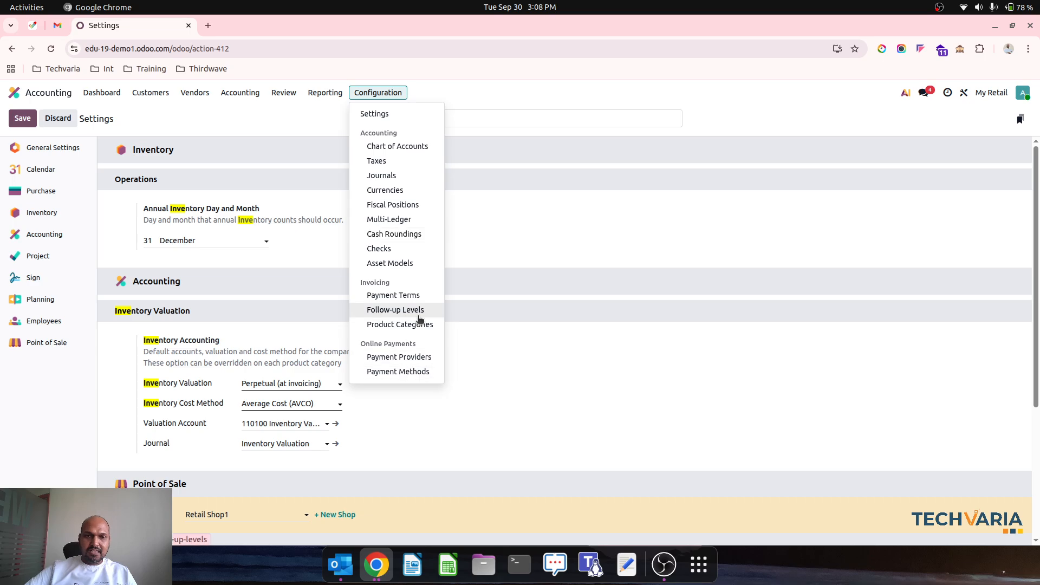
pyautogui.click(428, 325)
pyautogui.click(170, 232)
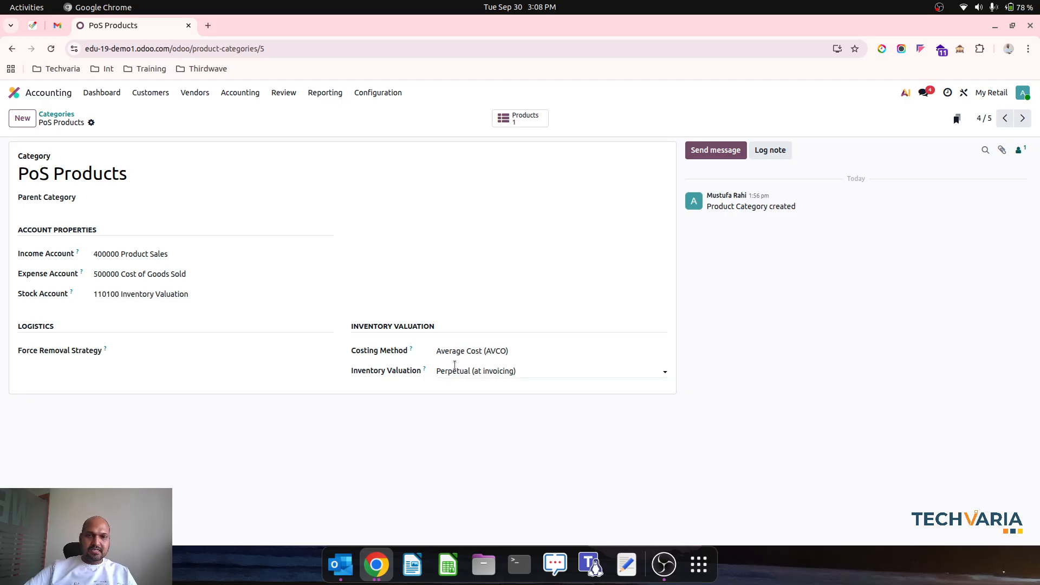
# Step: Set the default product expense account to 500000 Cost of Goods Sold in the Accounting settings and save
pyautogui.click(369, 93)
pyautogui.click(393, 116)
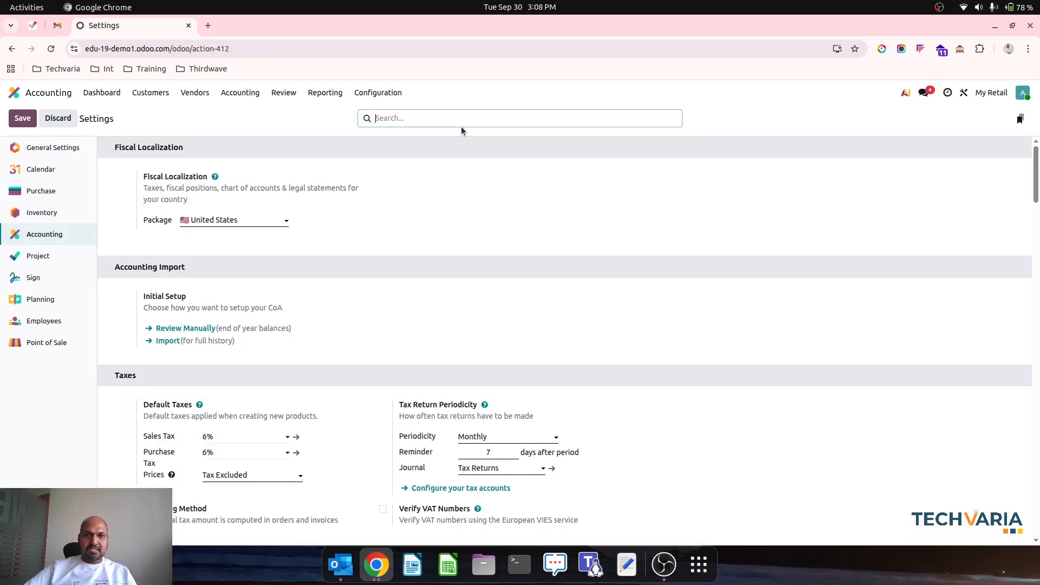
pyautogui.scroll(-20, 529, 276)
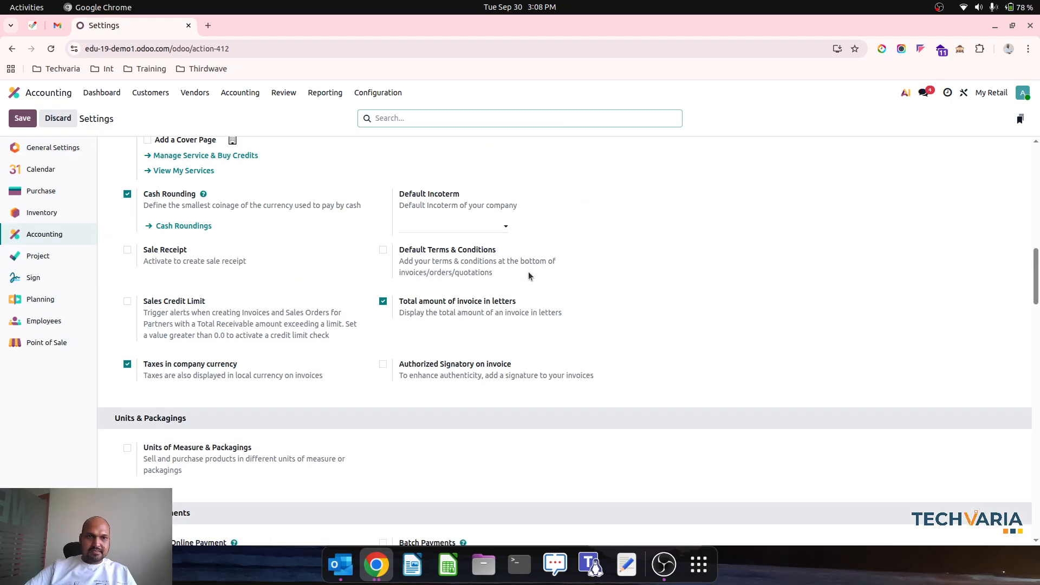
pyautogui.scroll(-10, 528, 275)
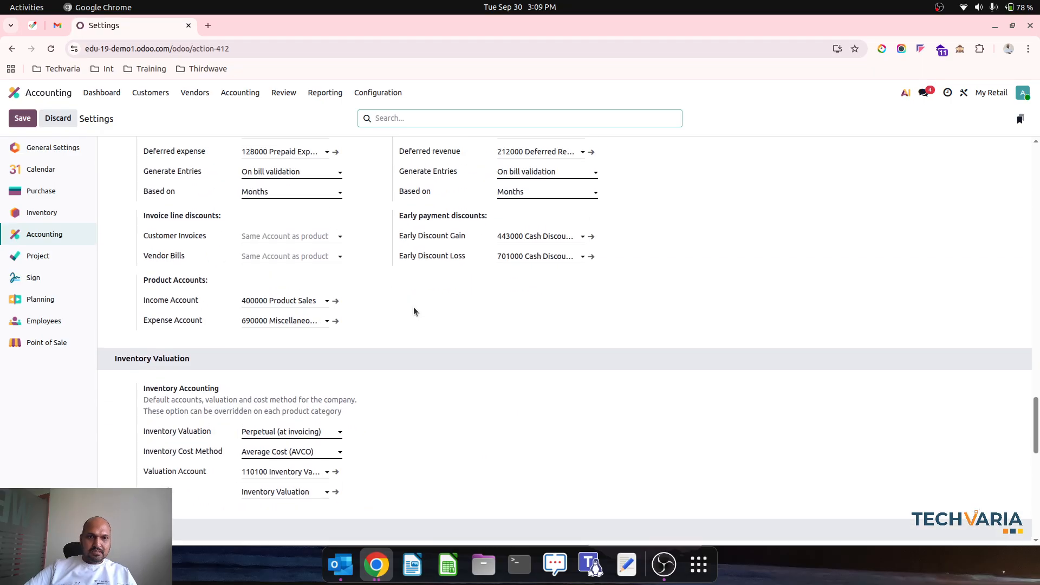
pyautogui.click(299, 320)
pyautogui.write('cos')
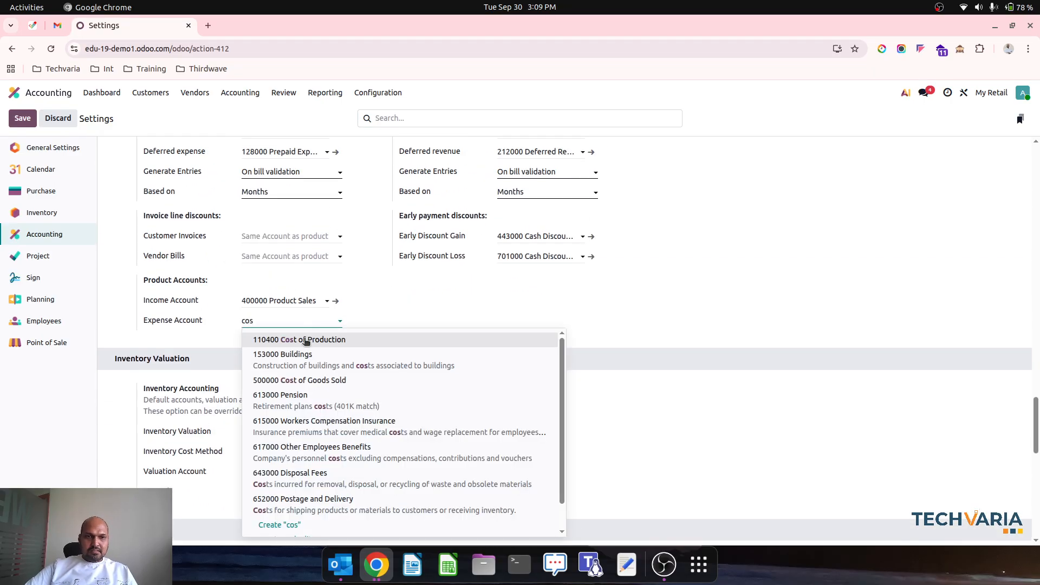
pyautogui.click(326, 380)
pyautogui.click(22, 118)
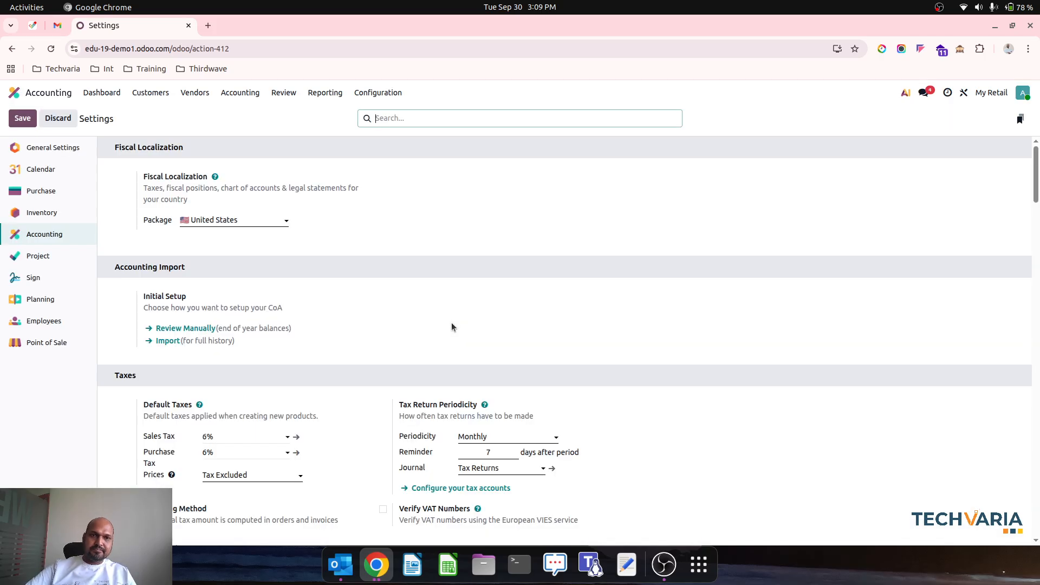
# Step: Review the Point of Sale settings of Retail Shop1, including its payment and accounting sections
pyautogui.click(14, 93)
pyautogui.click(334, 223)
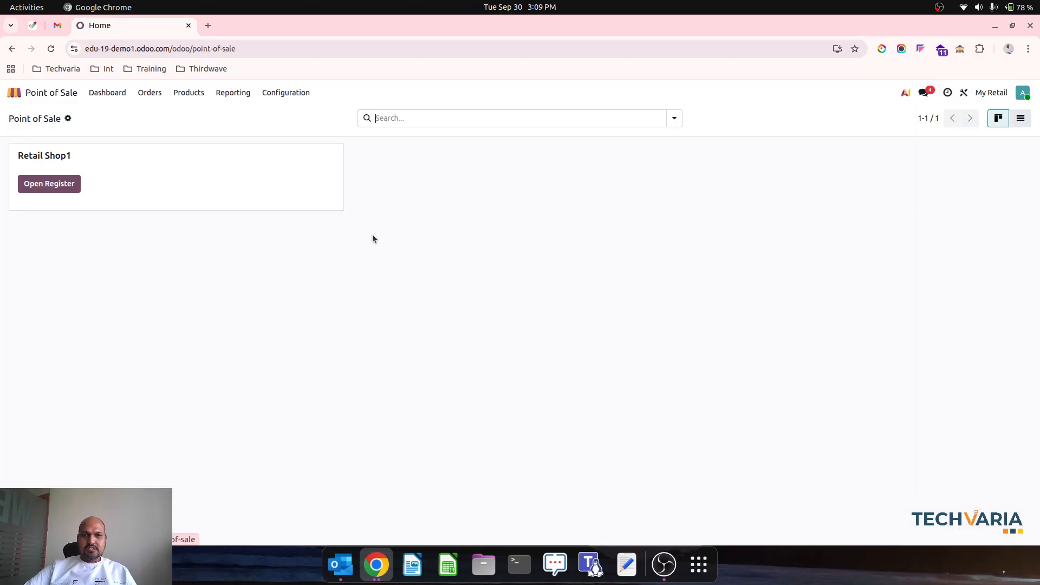
pyautogui.click(336, 156)
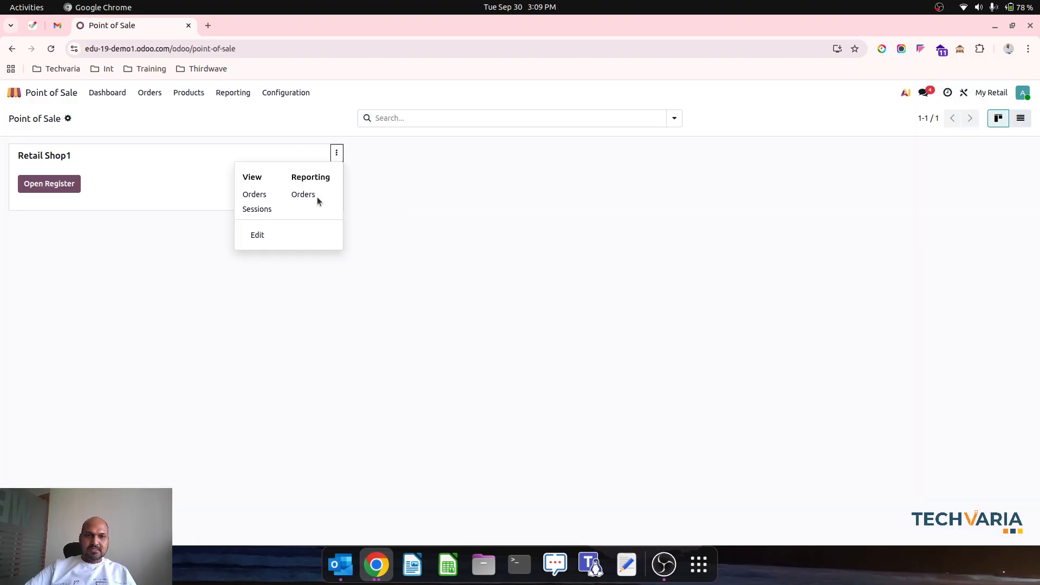
pyautogui.click(284, 237)
pyautogui.click(387, 375)
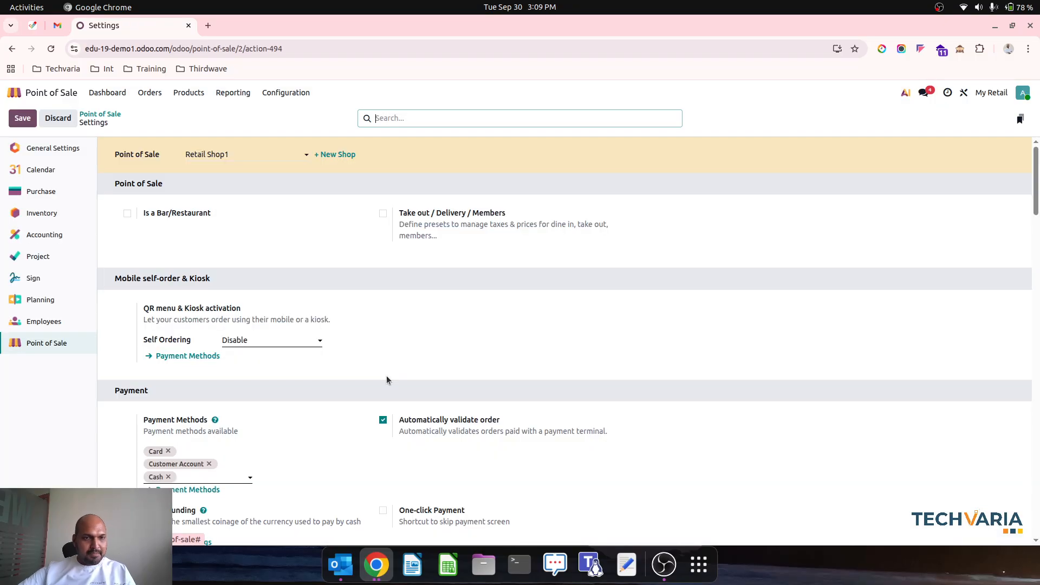
pyautogui.scroll(-2, 430, 357)
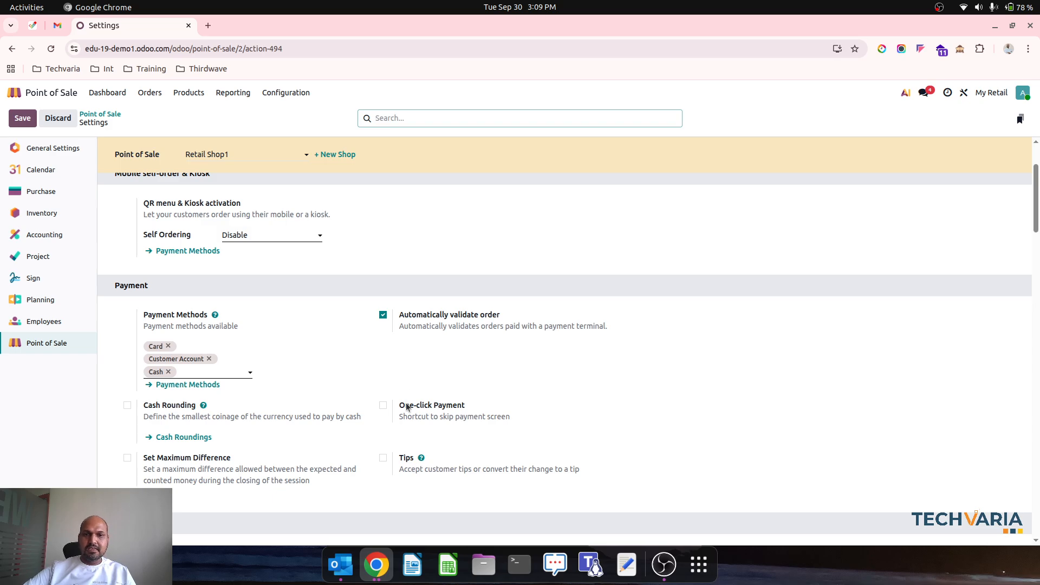
pyautogui.scroll(-5, 407, 406)
pyautogui.scroll(-10, 485, 412)
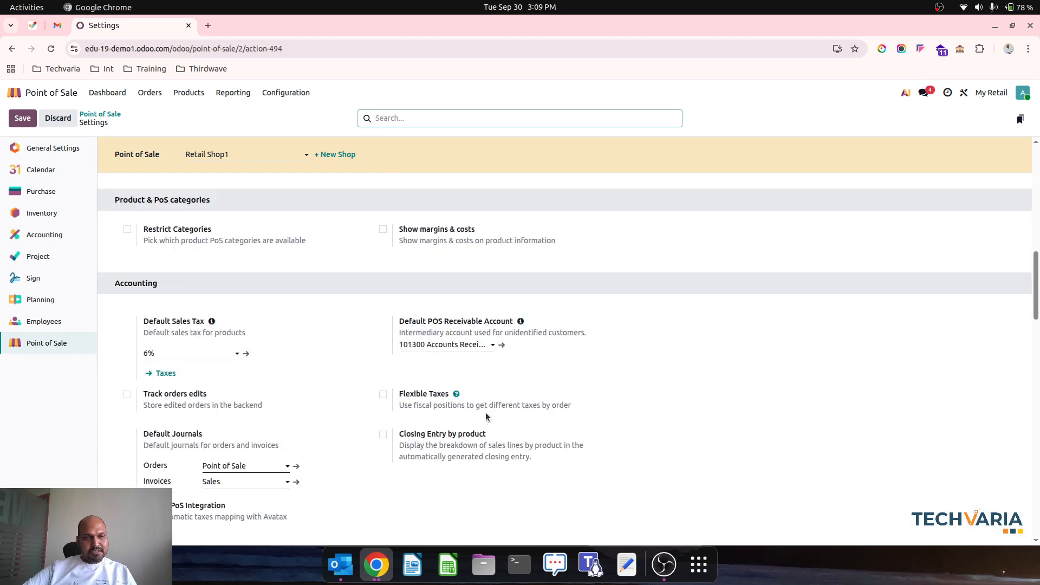
pyautogui.scroll(-6, 485, 412)
pyautogui.scroll(15, 485, 416)
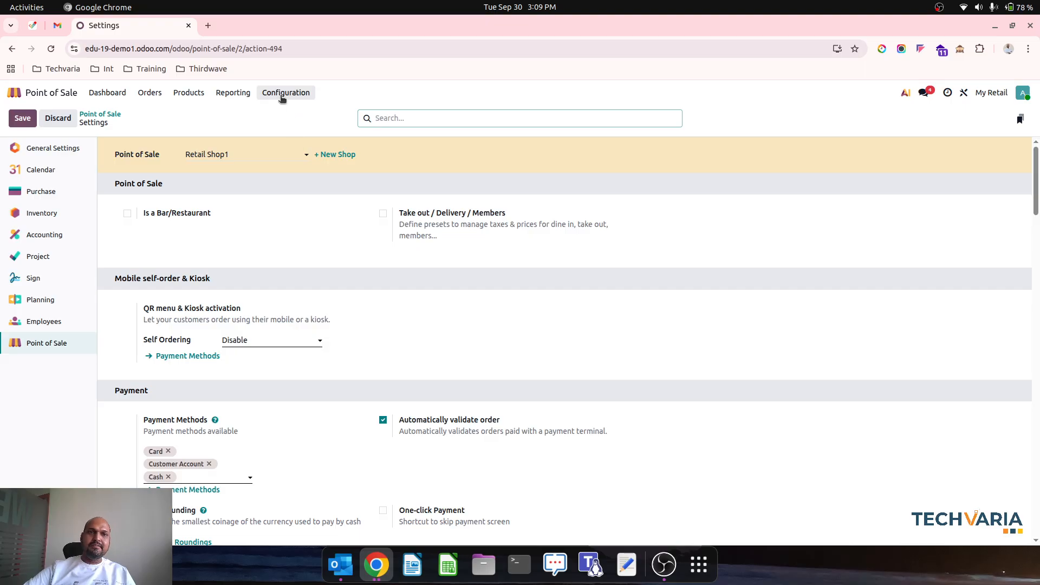
# Step: Enable Identify Customer on the Point of Sale's Card payment method and try to save it
pyautogui.click(282, 94)
pyautogui.click(318, 132)
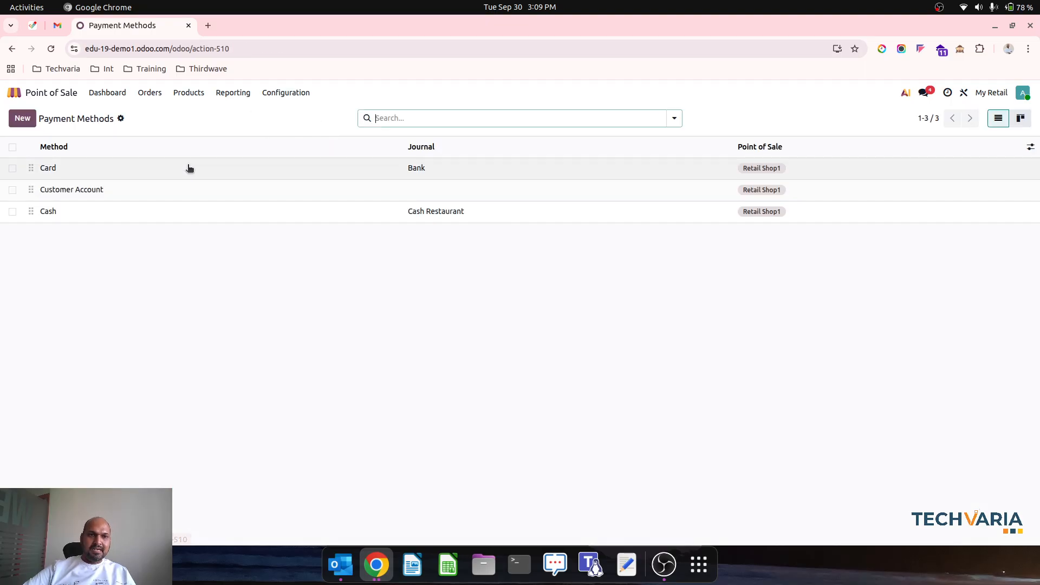
pyautogui.click(188, 167)
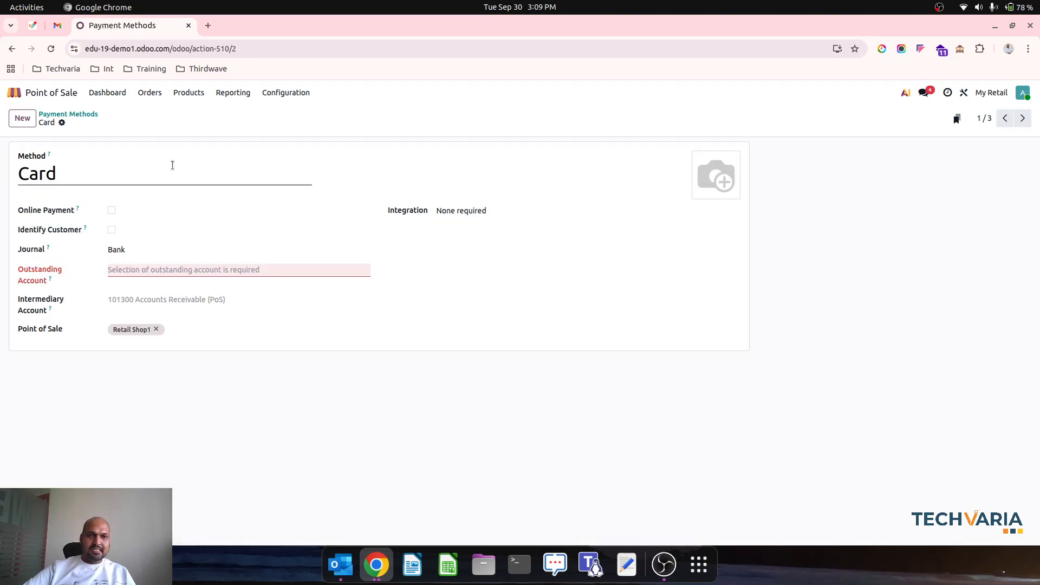
pyautogui.click(112, 230)
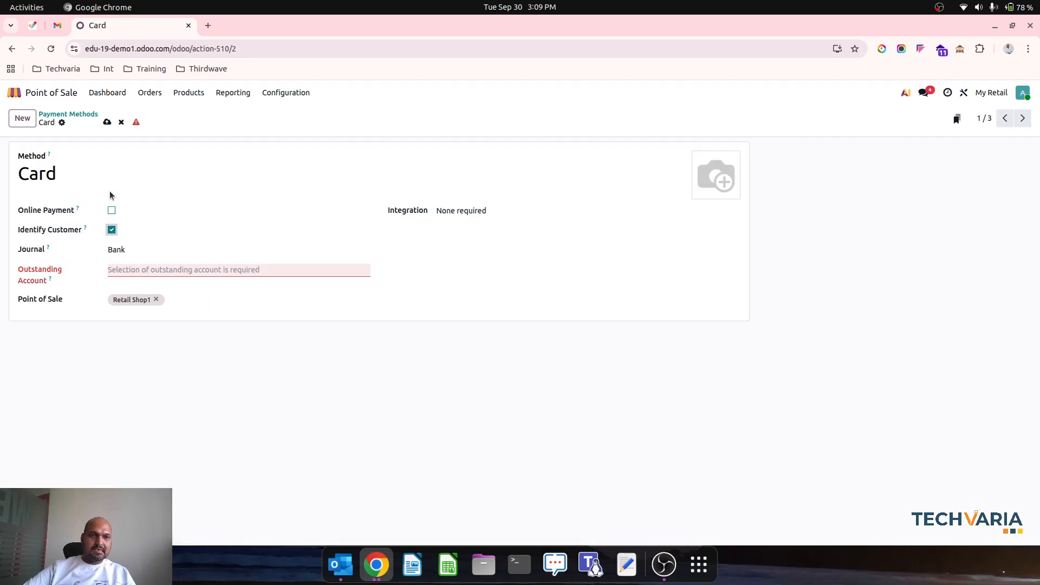
pyautogui.click(107, 122)
# Step: Set the Card payment method's outstanding account to 101403 Outstanding Receipts and return to the payment methods list
pyautogui.click(184, 271)
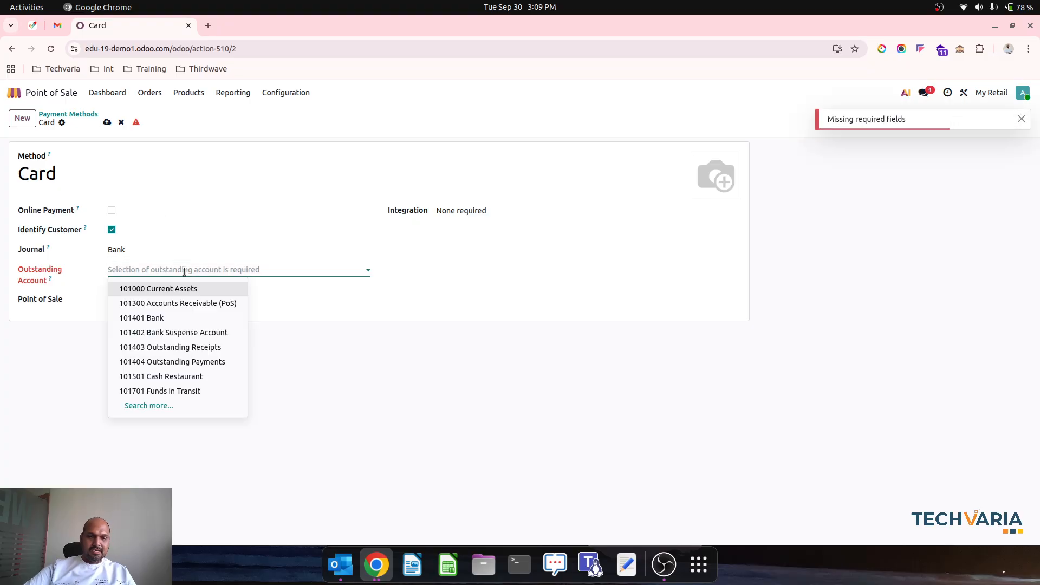
pyautogui.write('out')
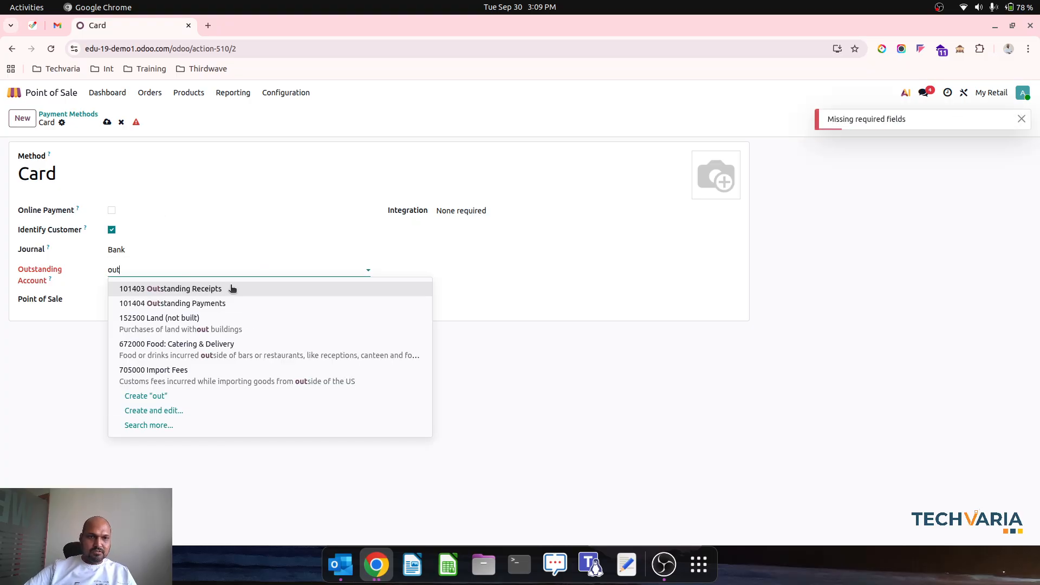
pyautogui.click(232, 288)
pyautogui.click(115, 168)
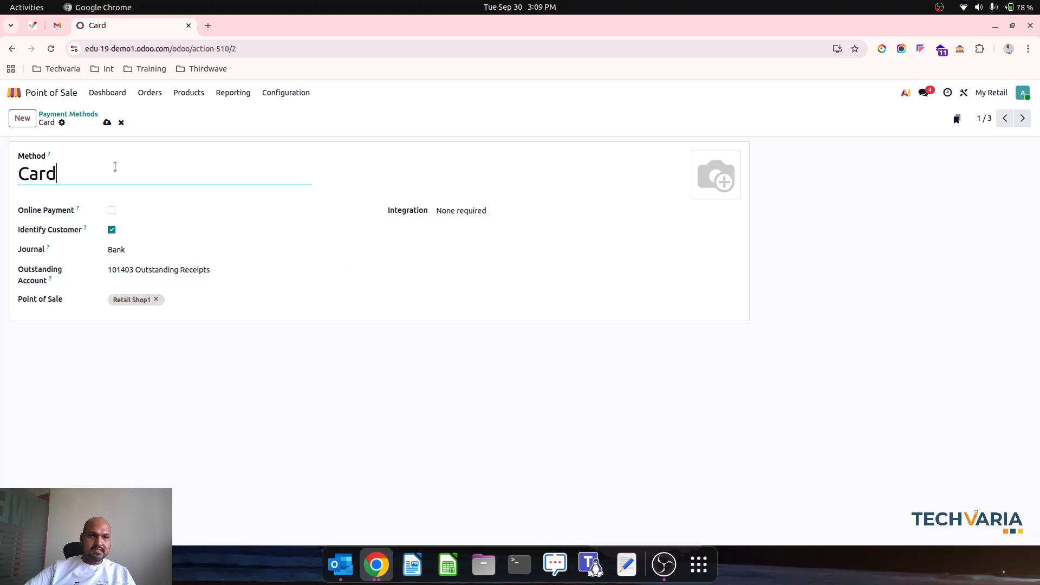
pyautogui.click(84, 113)
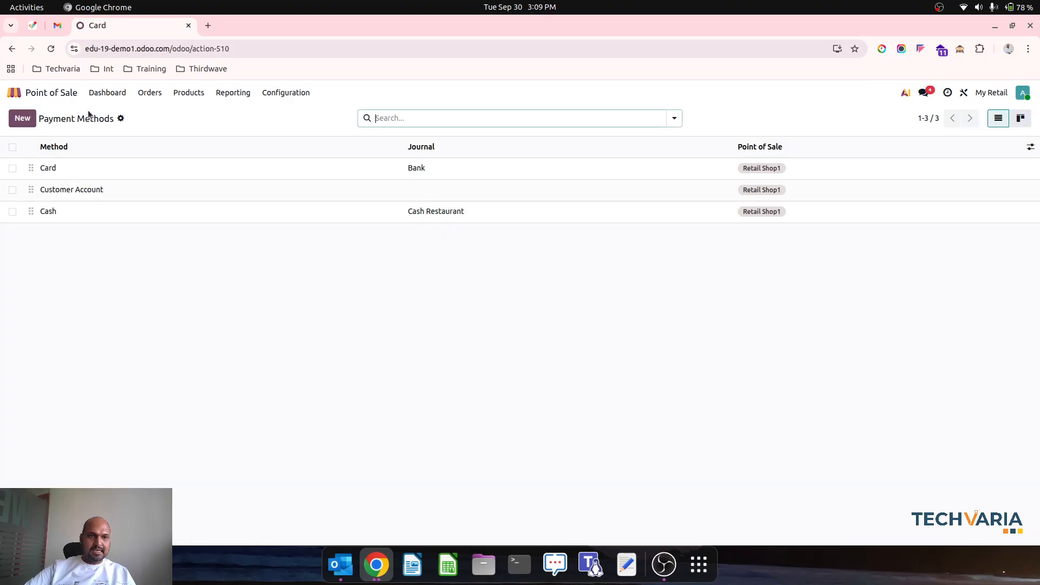
# Step: Check the Customer Account payment method, and enable Identify Customer on the Cash payment method
pyautogui.click(115, 189)
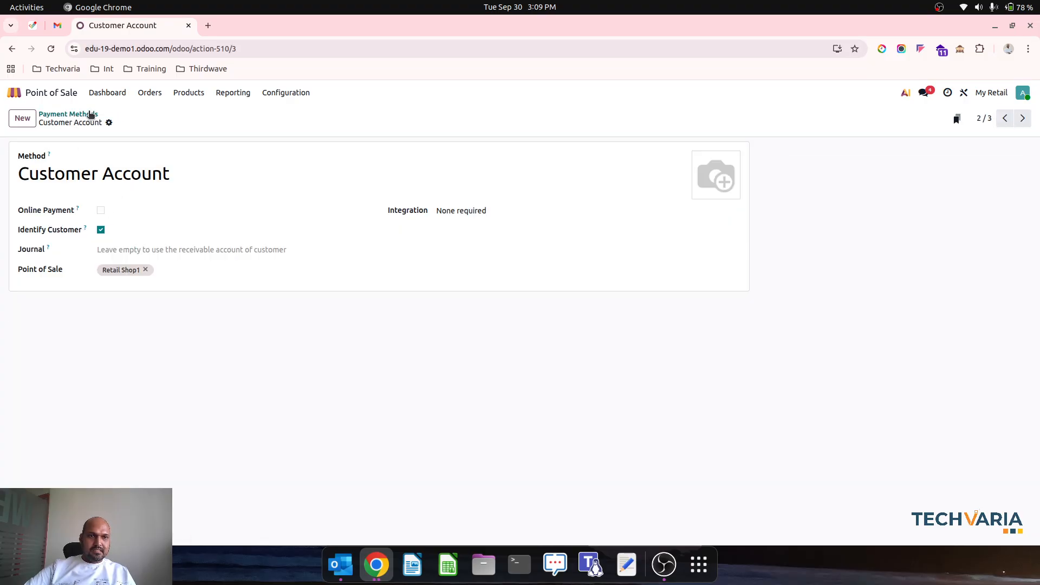
pyautogui.click(91, 115)
pyautogui.click(125, 209)
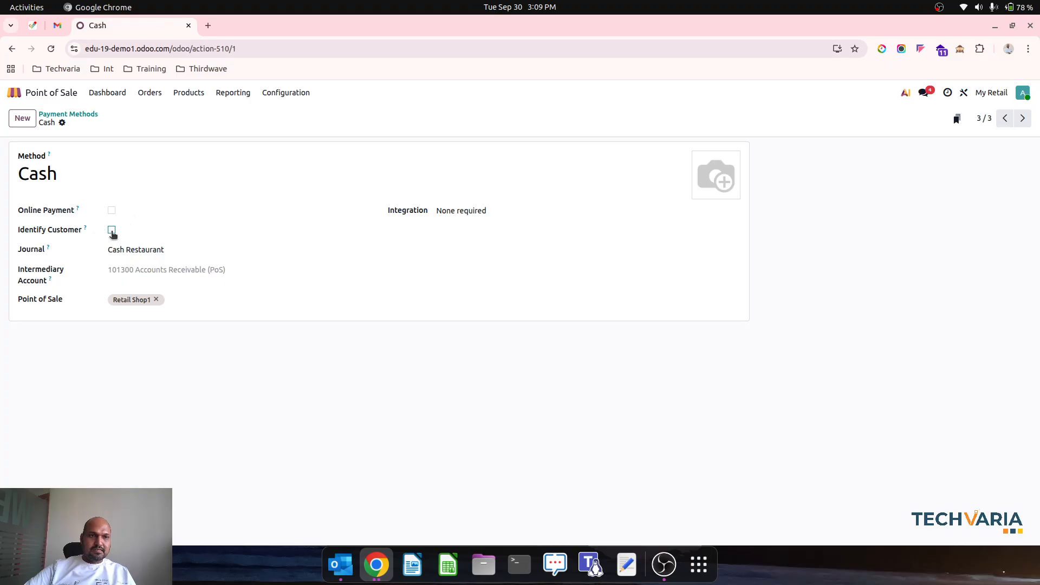
pyautogui.click(112, 230)
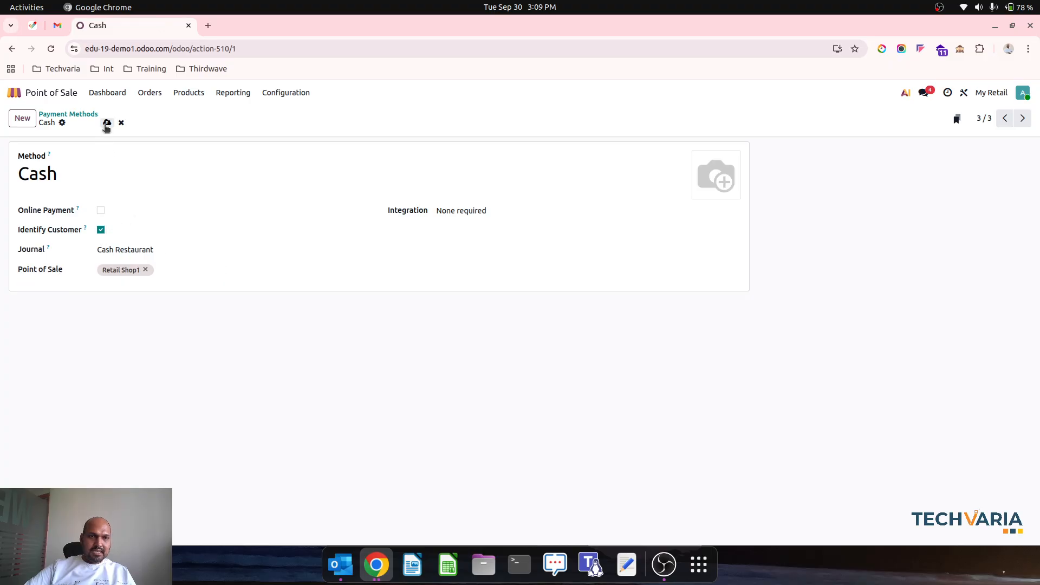
pyautogui.click(88, 116)
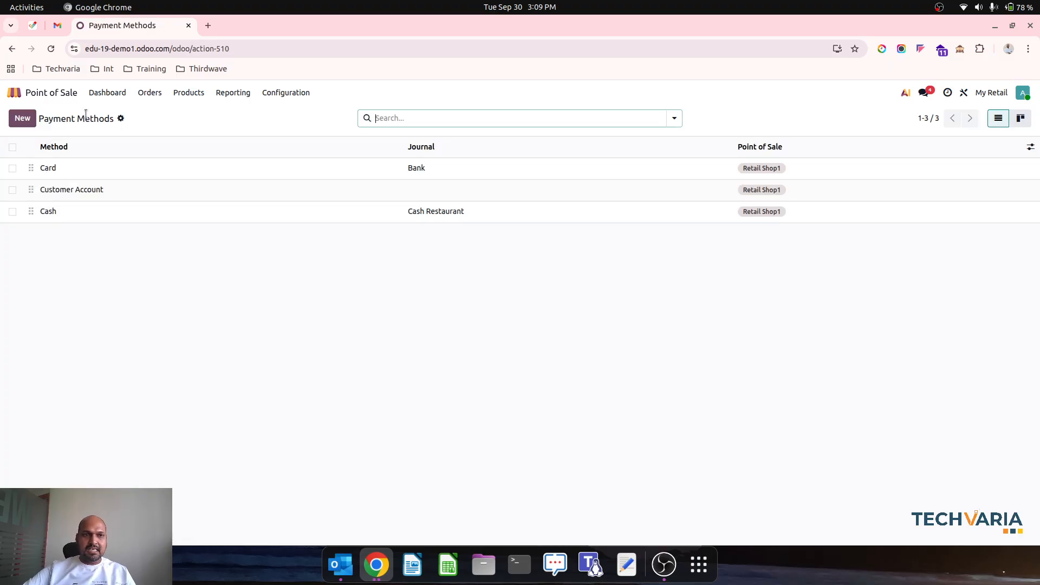
# Step: Open Product1 in Inventory and review the configuration of its product category
pyautogui.click(56, 95)
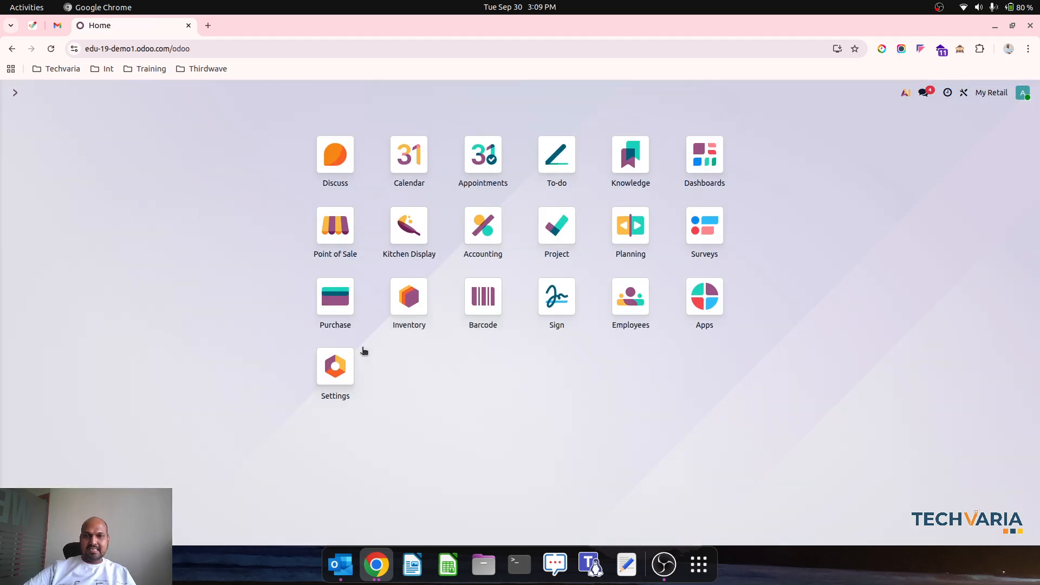
pyautogui.click(425, 317)
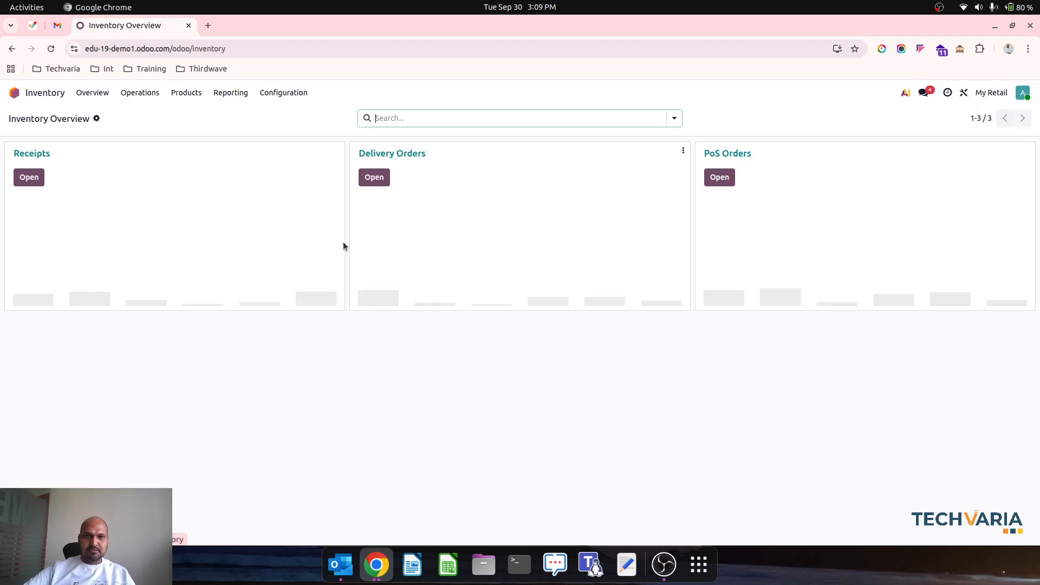
pyautogui.click(186, 93)
pyautogui.click(201, 112)
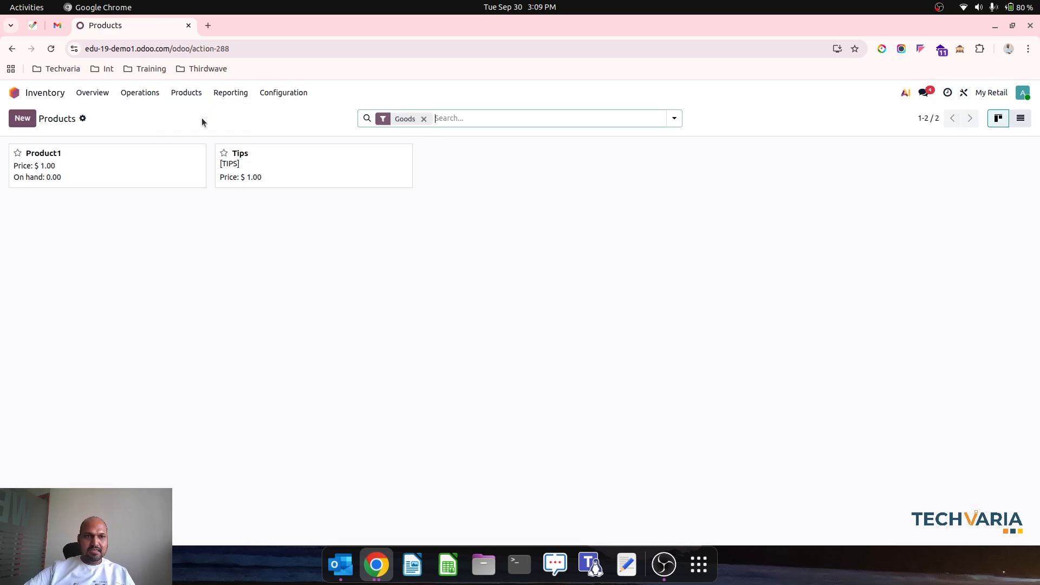
pyautogui.click(130, 169)
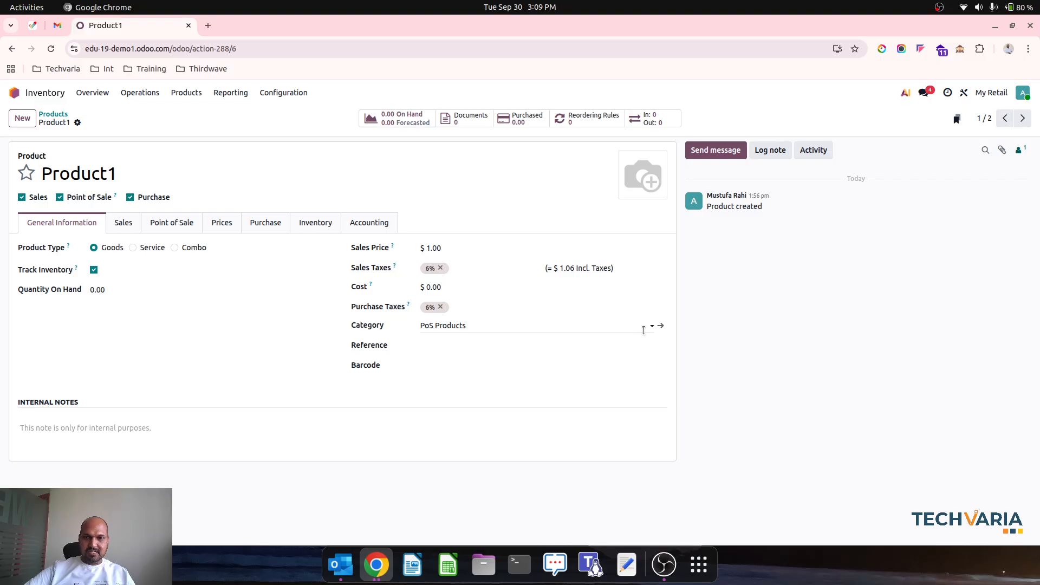
pyautogui.click(661, 325)
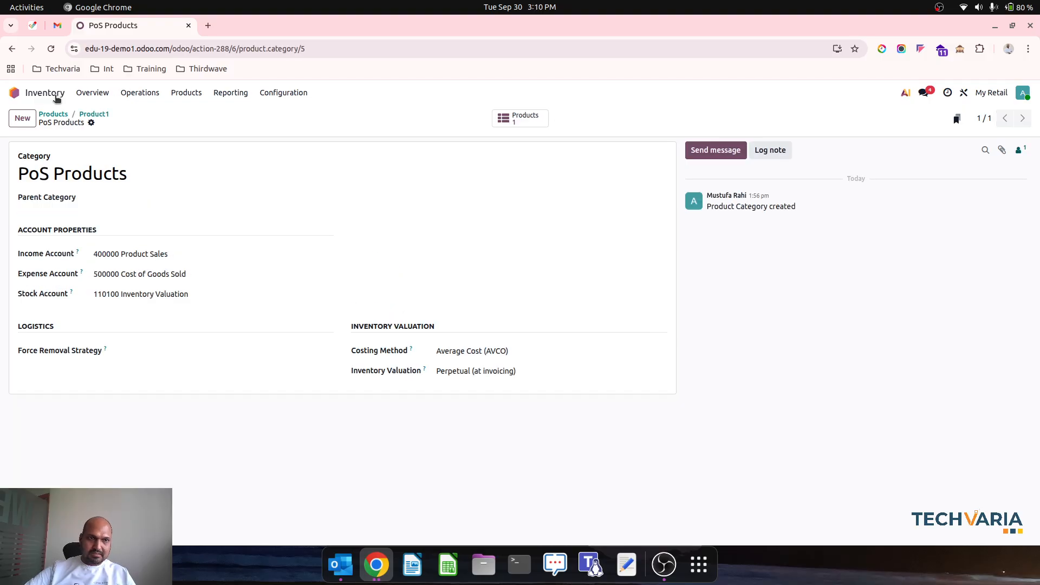
# Step: Start a new request for quotation in Purchase with a new vendor named Vendor1
pyautogui.click(14, 93)
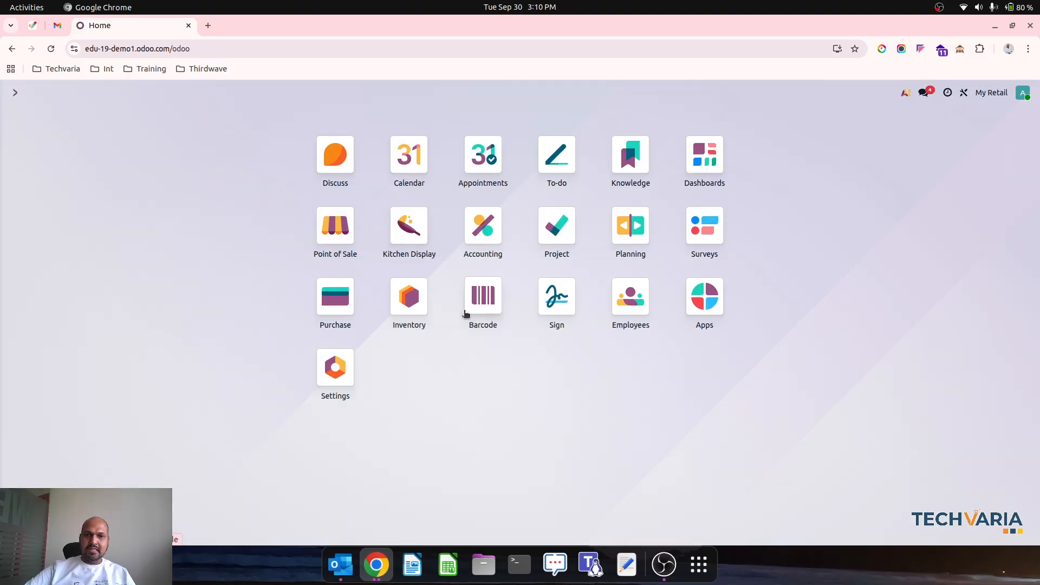
pyautogui.click(336, 313)
pyautogui.click(22, 117)
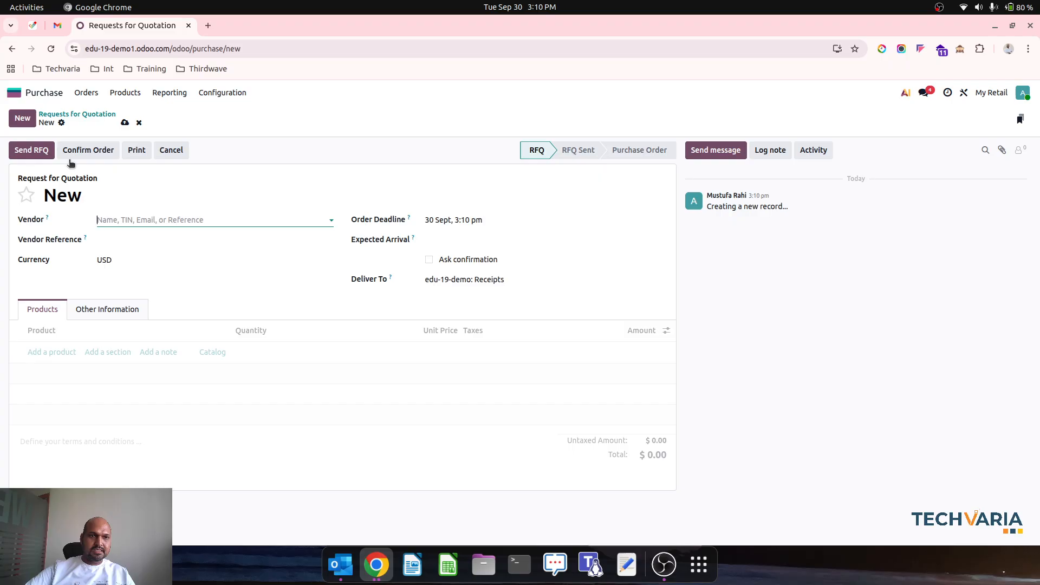
pyautogui.click(143, 222)
pyautogui.write('Vendor')
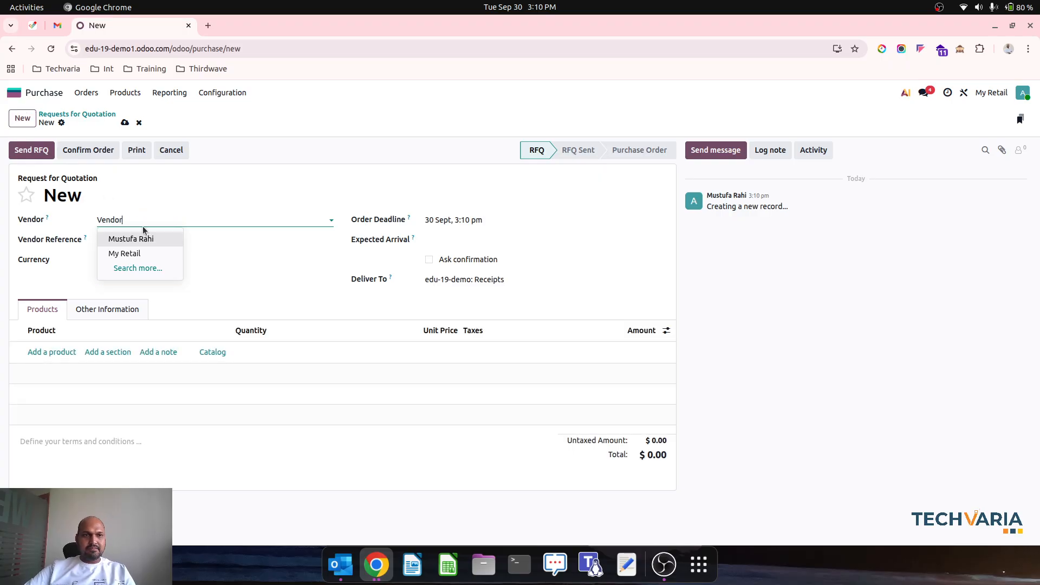
pyautogui.write('1')
pyautogui.click(157, 237)
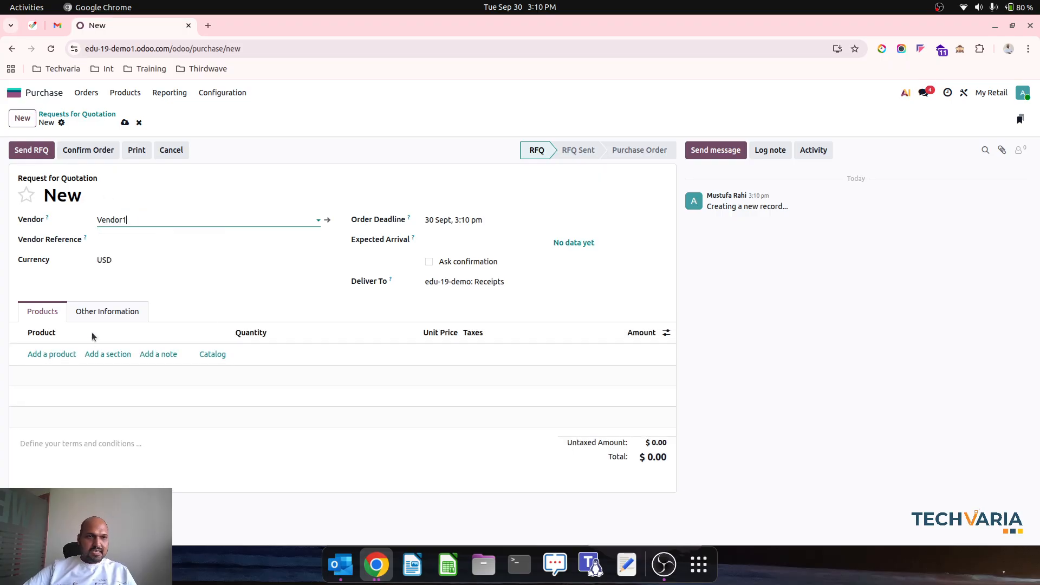
# Step: Add Product1 to the request for quotation with quantity 100 and unit price 10, and save it
pyautogui.click(62, 355)
pyautogui.click(73, 399)
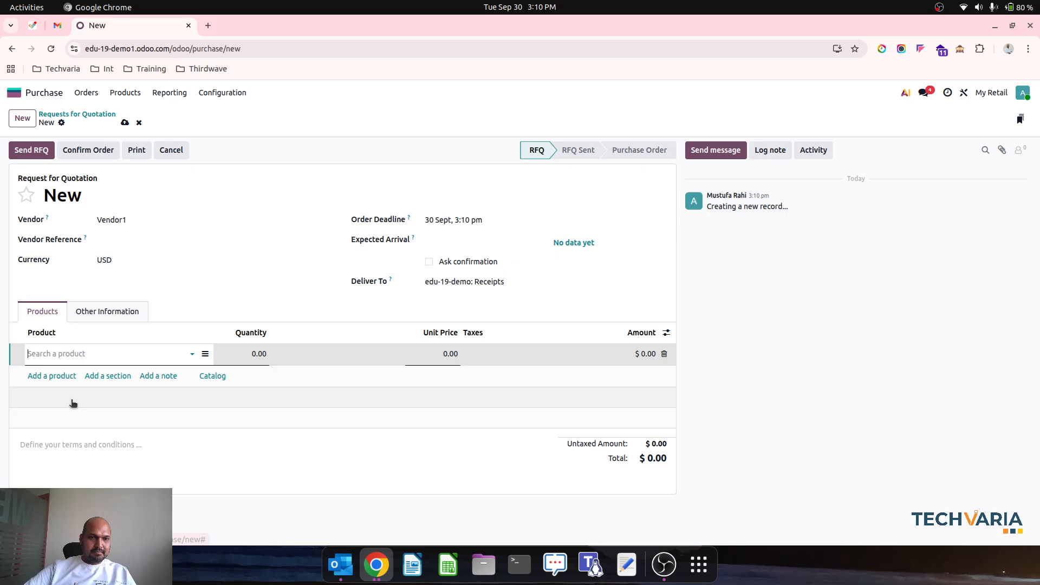
pyautogui.click(264, 353)
pyautogui.write('100')
pyautogui.press('Tab')
pyautogui.write('10')
pyautogui.press('Tab')
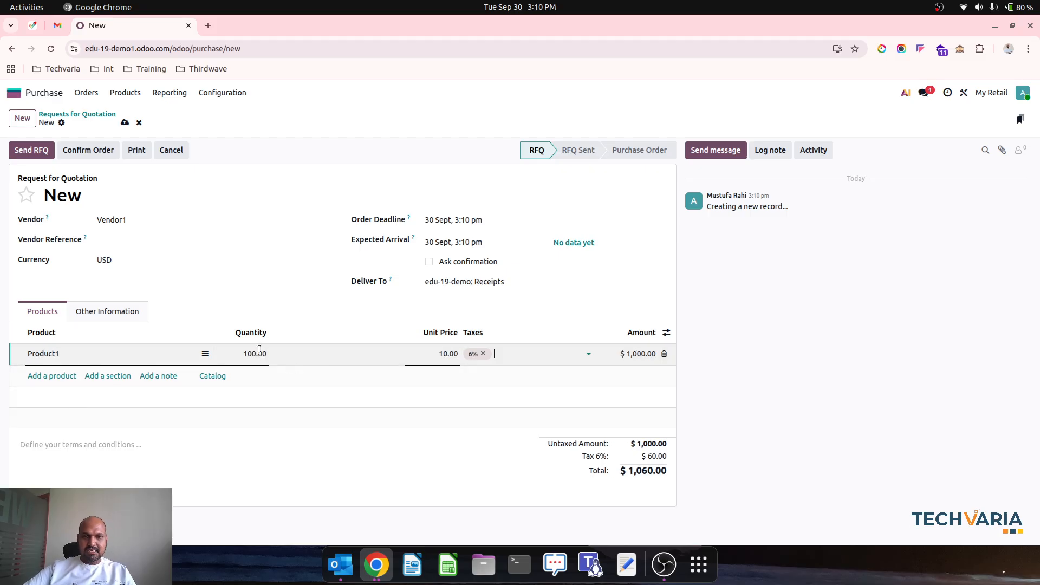
pyautogui.click(124, 122)
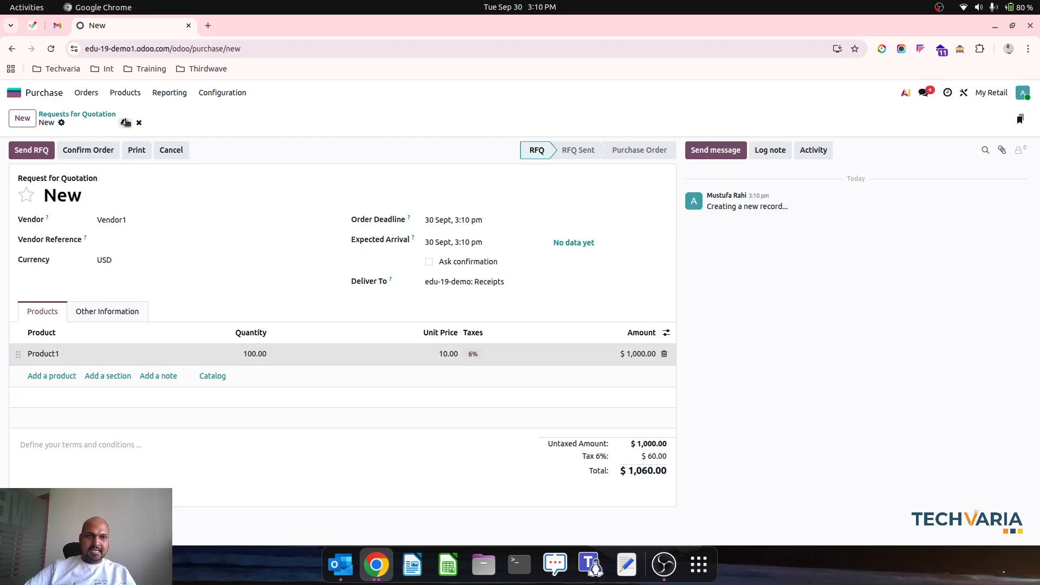
# Step: Confirm the purchase order and validate its receipt for Product1
pyautogui.click(88, 150)
pyautogui.click(506, 118)
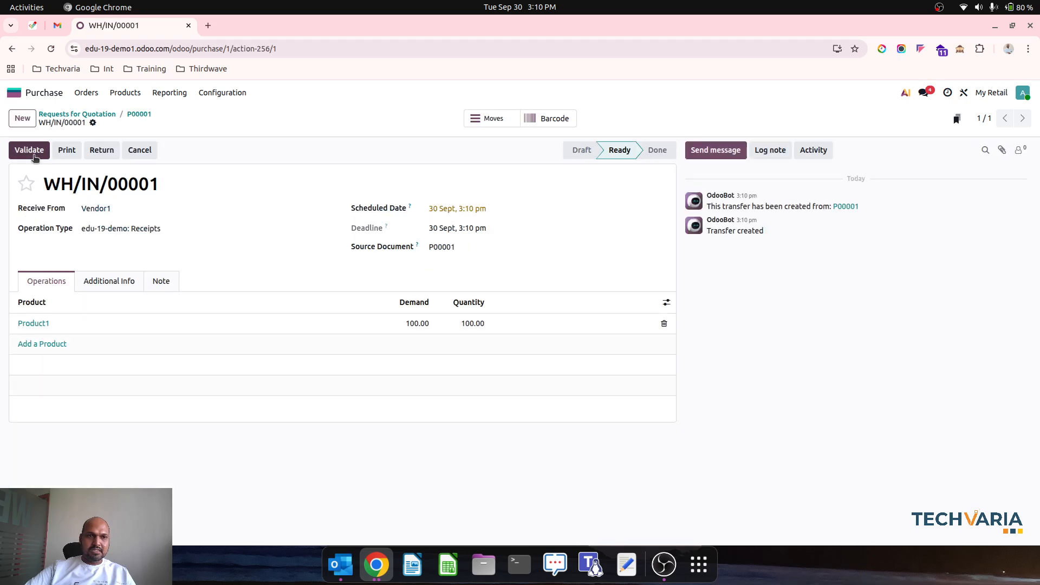
pyautogui.click(28, 150)
# Step: Open the Balance Sheet report in Accounting to check the balances after the receipt
pyautogui.click(14, 93)
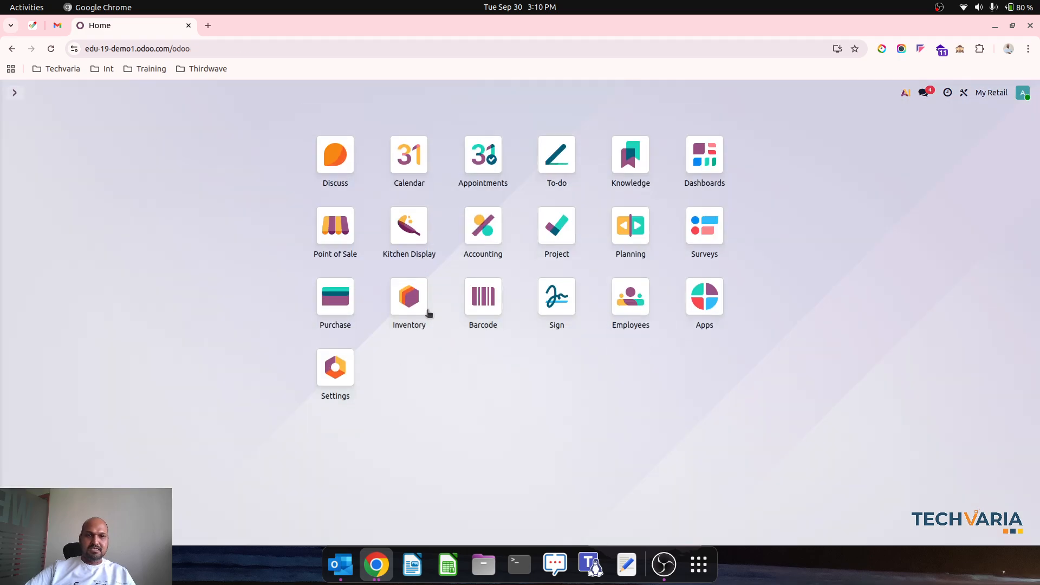
pyautogui.click(481, 227)
pyautogui.click(325, 93)
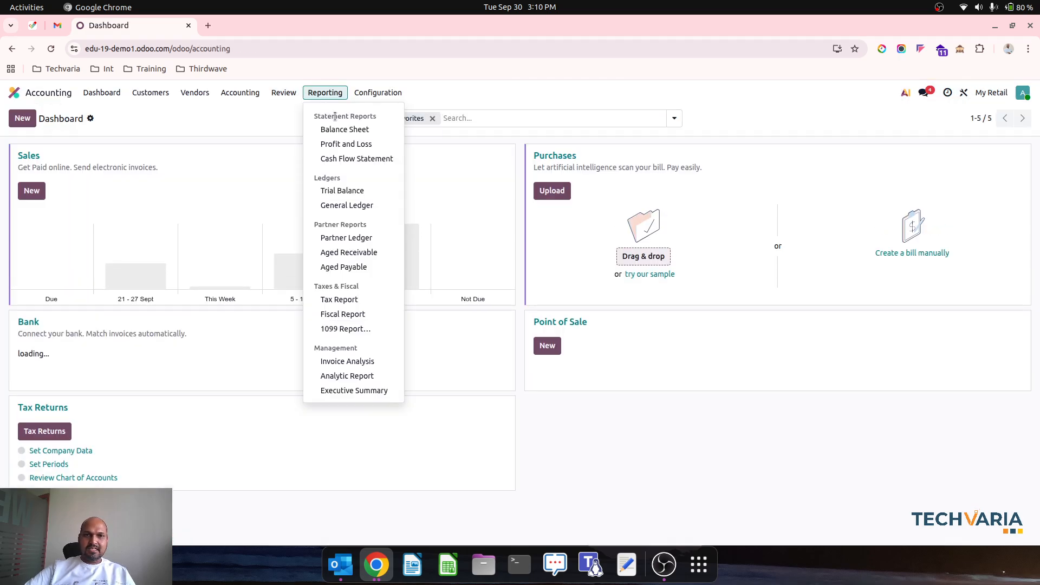
pyautogui.click(346, 128)
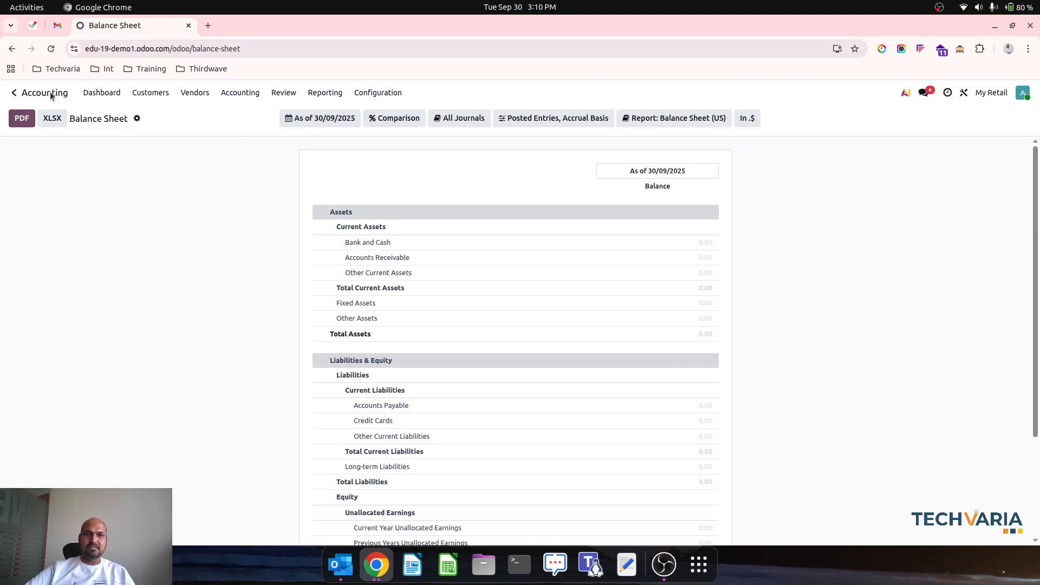
# Step: Create a vendor bill from purchase order P00001 in Purchase, and confirm it after checking its journal items
pyautogui.click(14, 93)
pyautogui.click(347, 295)
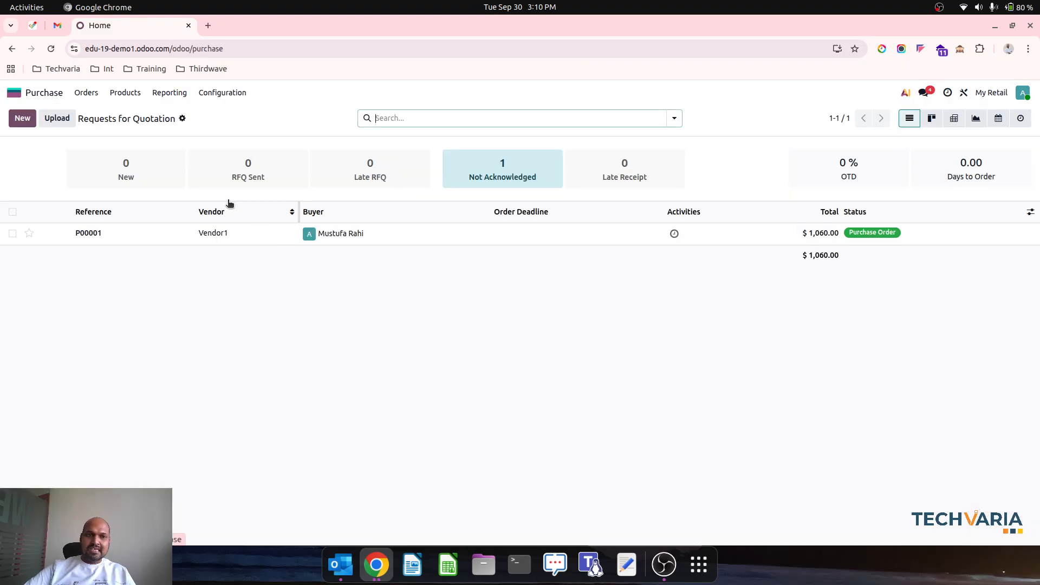
pyautogui.click(216, 233)
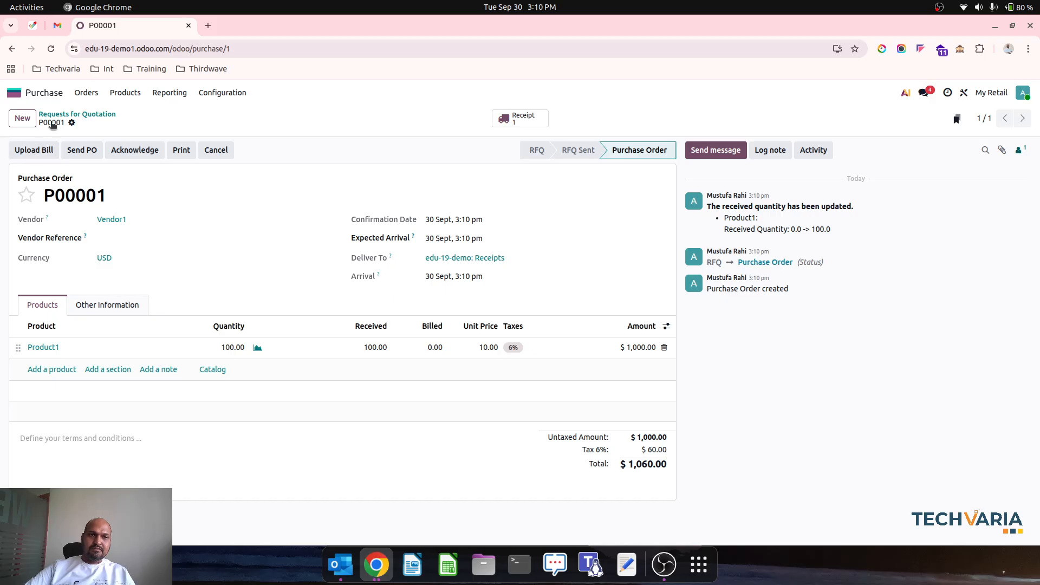
pyautogui.click(86, 93)
pyautogui.click(101, 128)
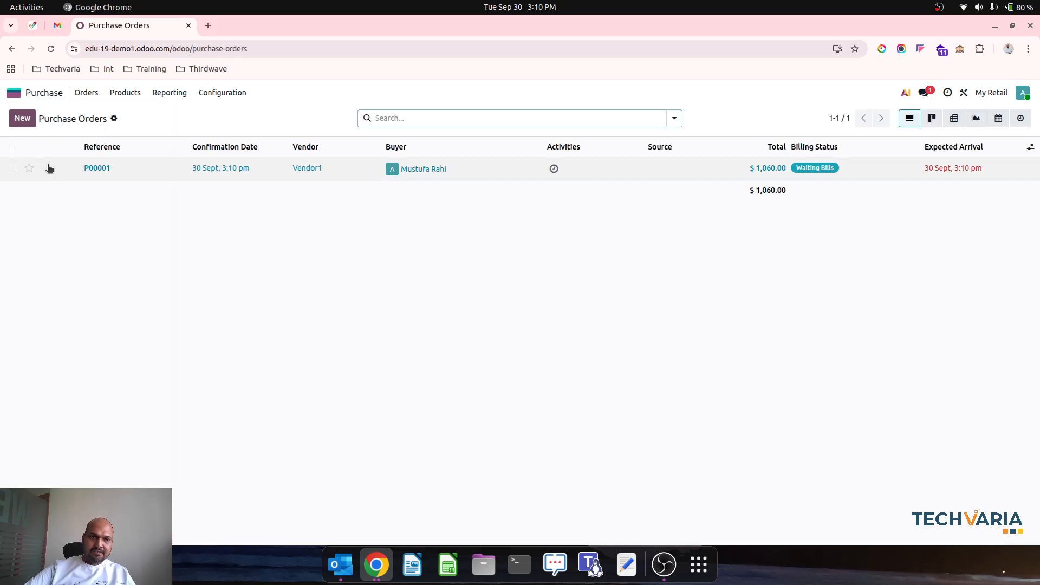
pyautogui.click(12, 146)
pyautogui.click(486, 118)
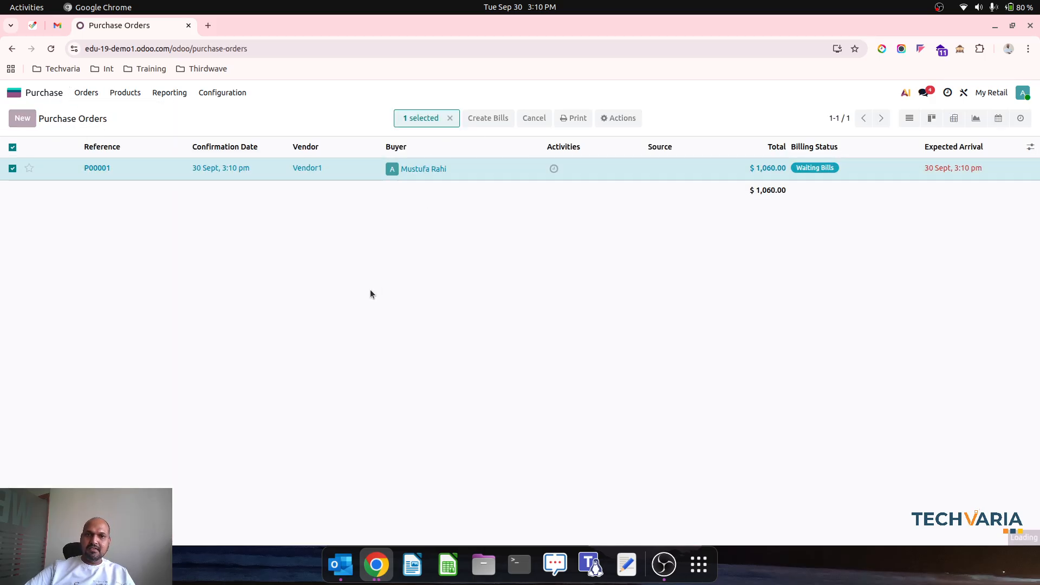
pyautogui.click(111, 354)
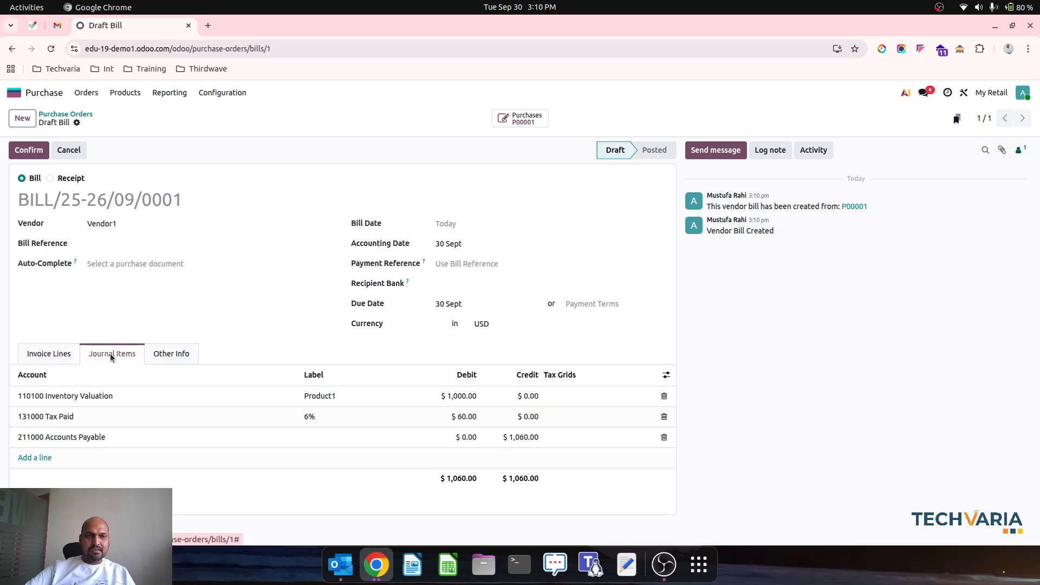
pyautogui.click(29, 151)
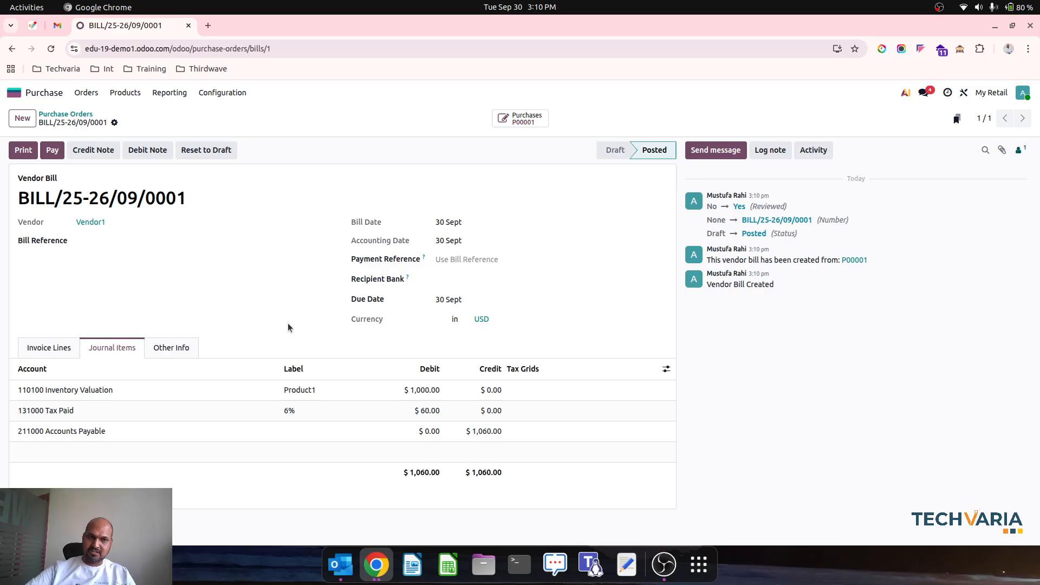
# Step: Reopen the Balance Sheet in Accounting and examine the accounts under Other Current Assets
pyautogui.click(17, 93)
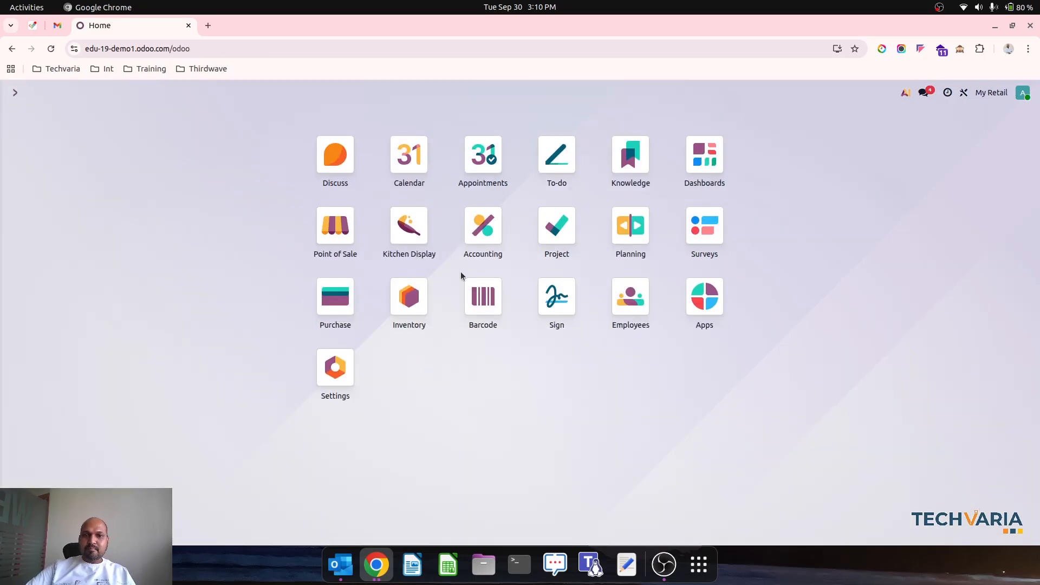
pyautogui.click(482, 227)
pyautogui.click(331, 93)
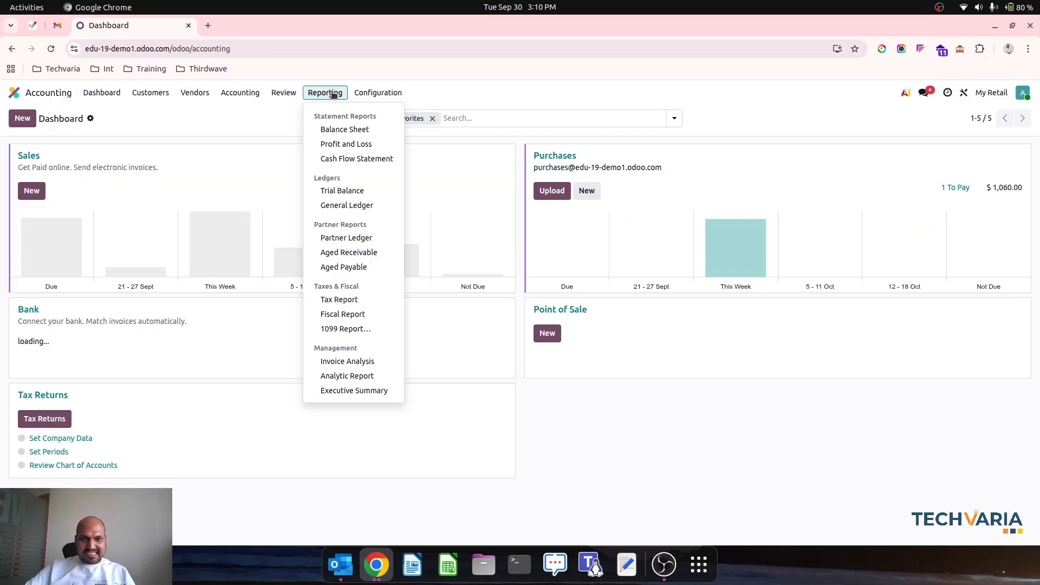
pyautogui.click(345, 130)
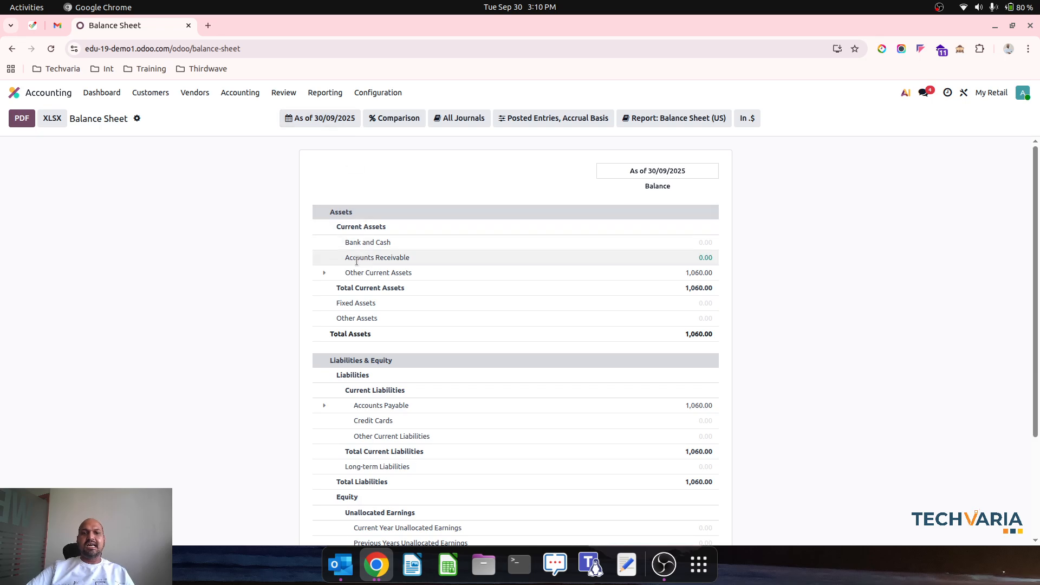
pyautogui.click(323, 274)
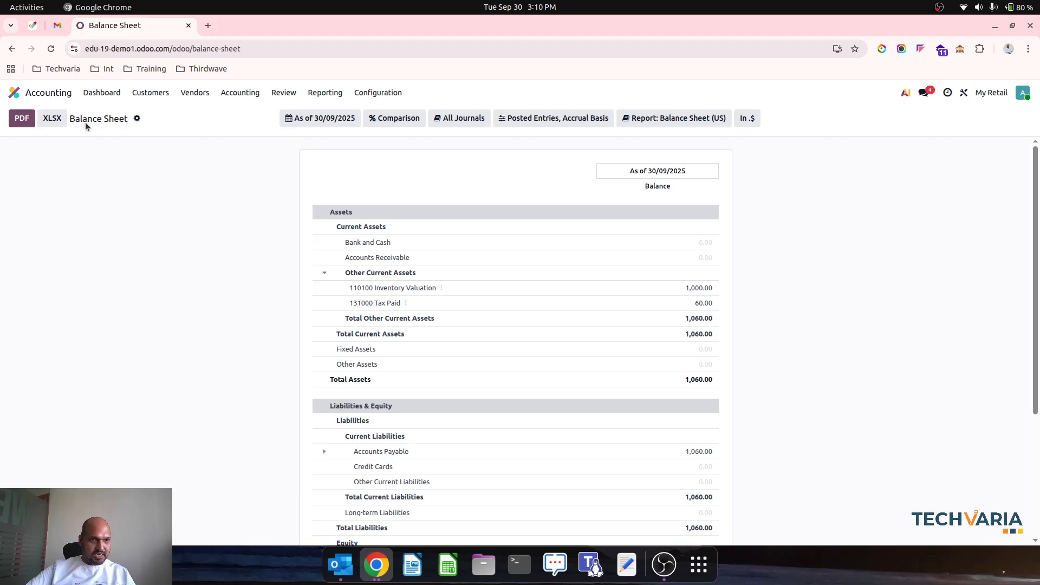
# Step: Start a Point of Sale session for the shop with opening cash of 0.00
pyautogui.click(14, 93)
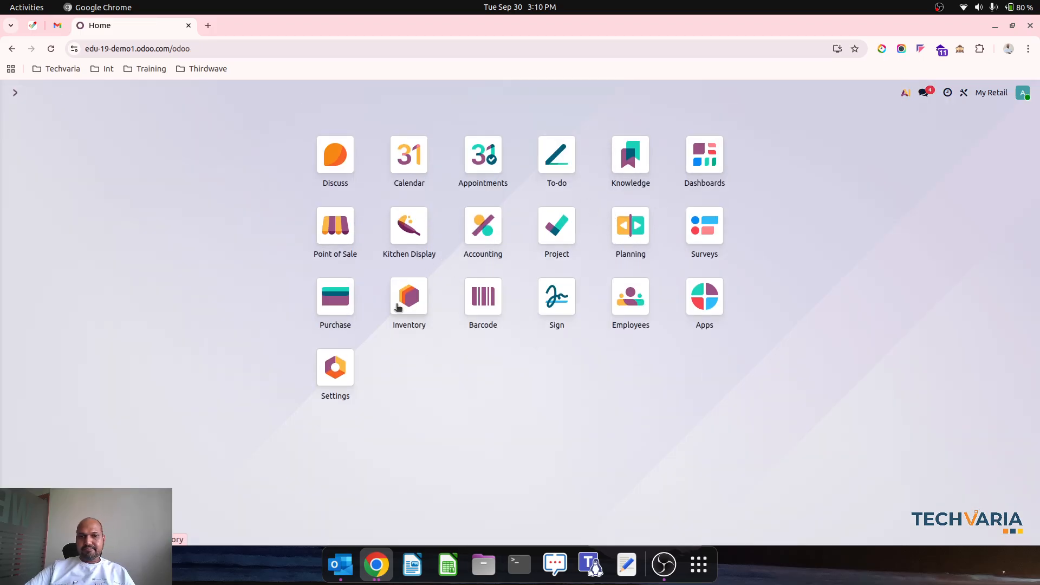
pyautogui.click(336, 242)
pyautogui.click(73, 186)
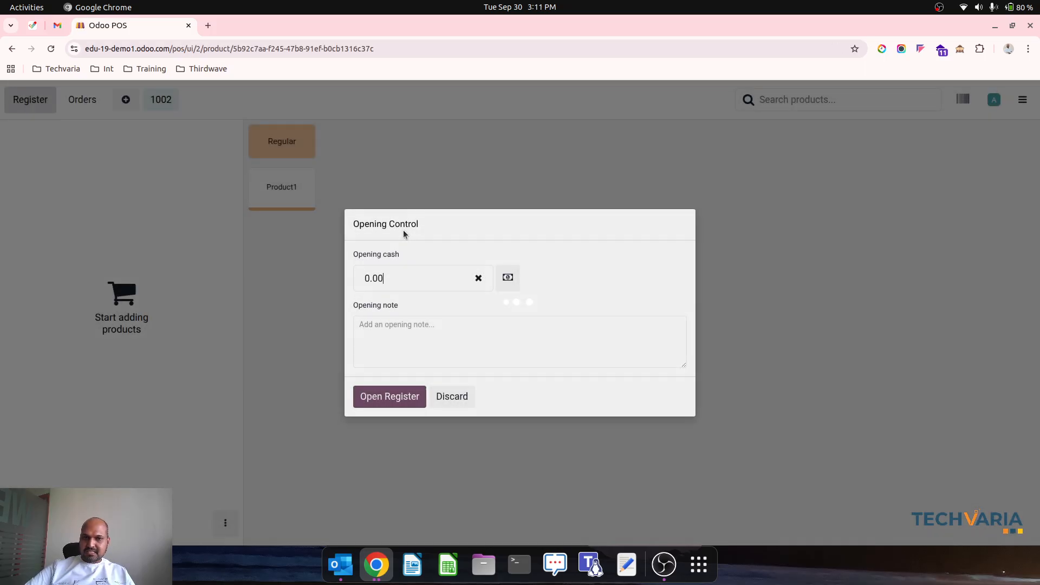
pyautogui.click(396, 395)
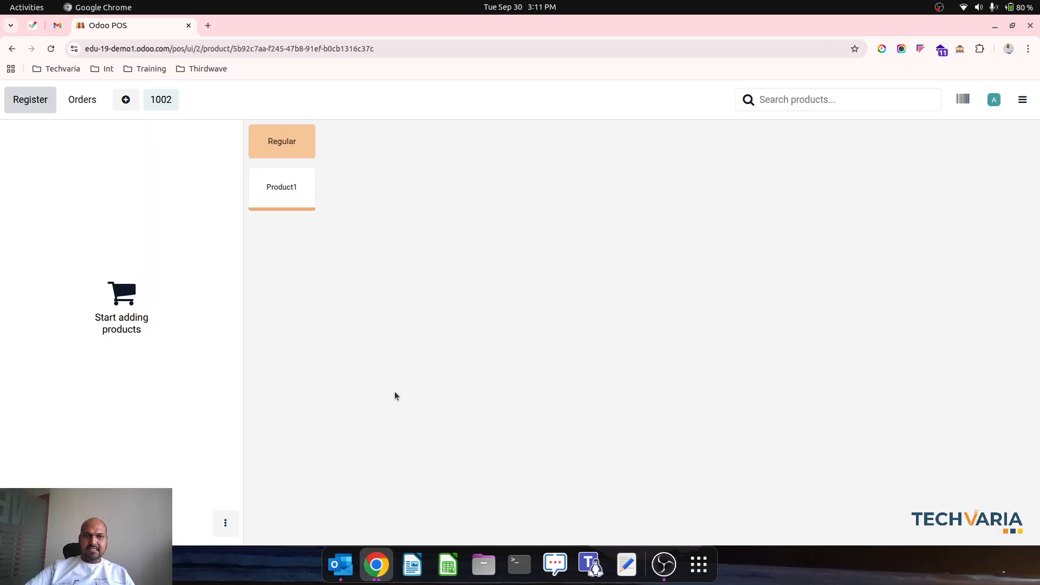
# Step: Add four units of Product1 to the order and set the unit price to 20
pyautogui.click(280, 189)
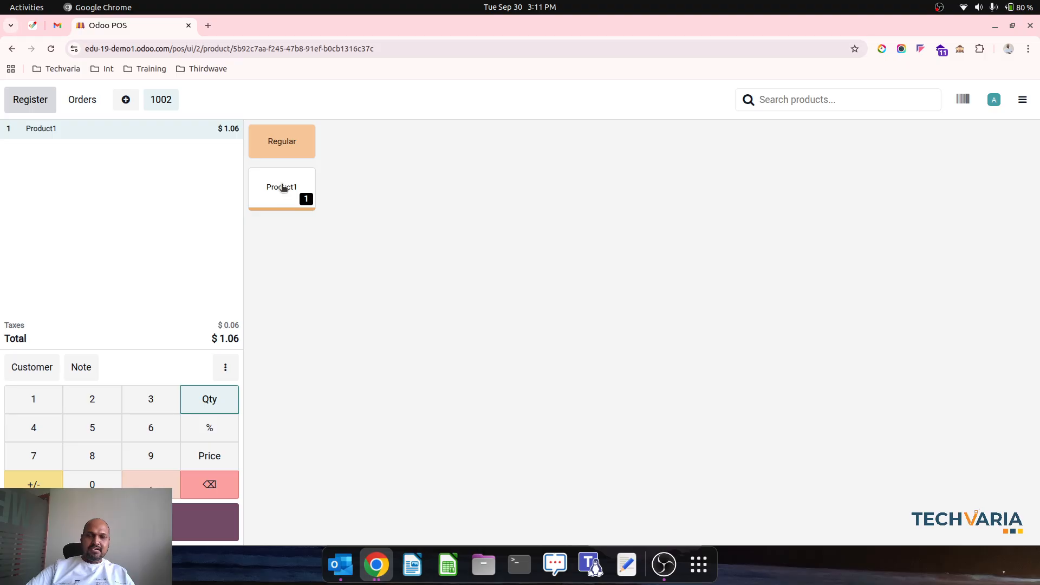
pyautogui.click(282, 188)
pyautogui.click(282, 187)
pyautogui.click(281, 188)
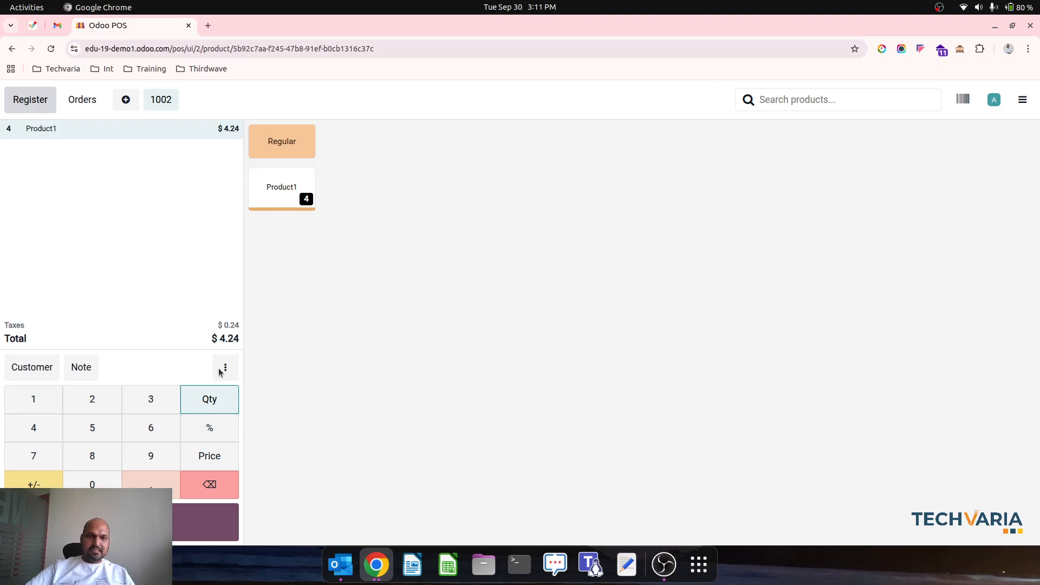
pyautogui.click(209, 456)
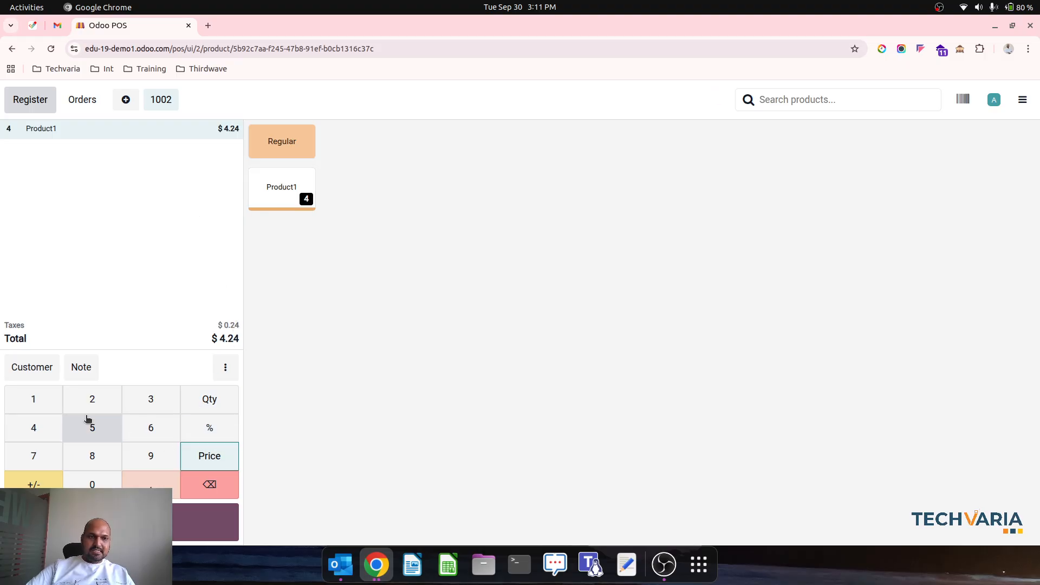
pyautogui.click(92, 399)
pyautogui.click(91, 482)
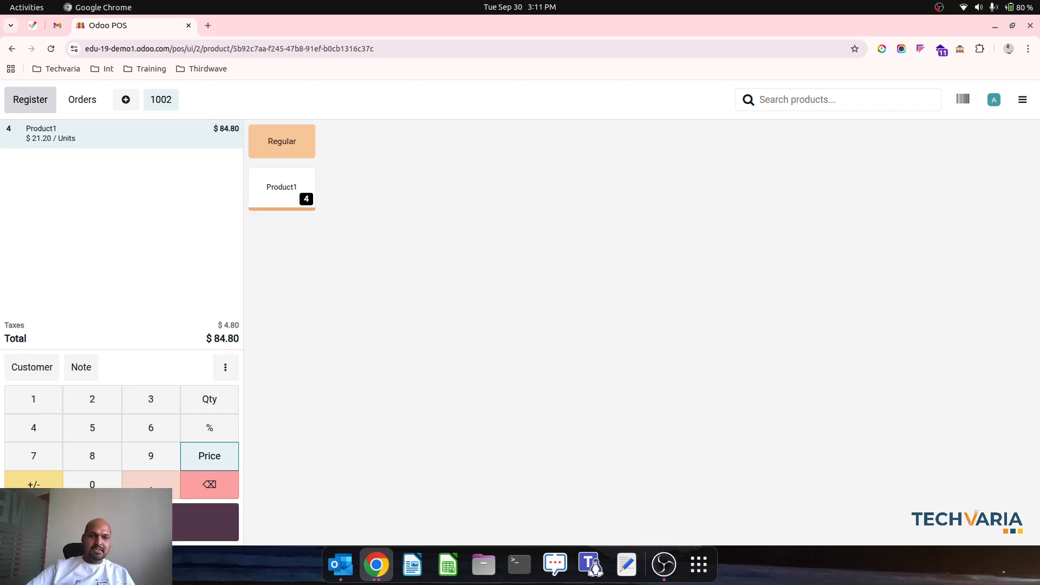
# Step: Pay the order in cash, submit it for validation, and proceed to choosing the required customer
pyautogui.click(206, 522)
pyautogui.click(121, 147)
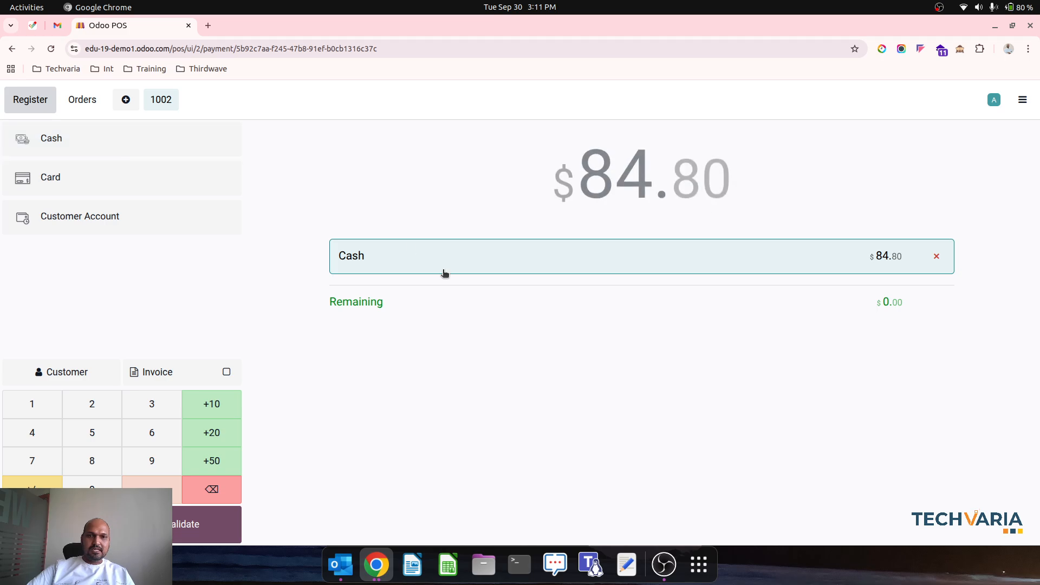
pyautogui.click(208, 522)
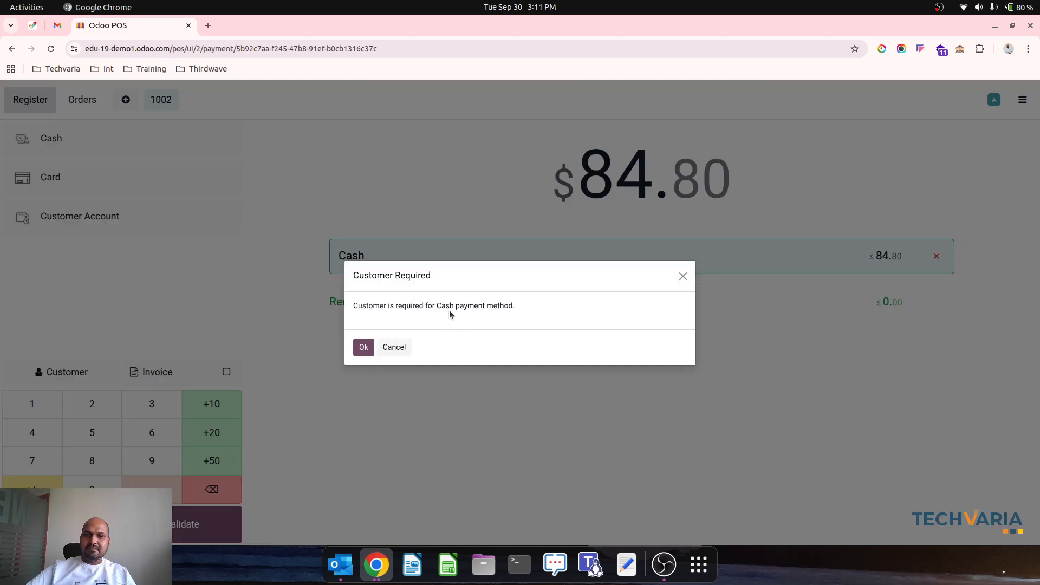
pyautogui.click(363, 348)
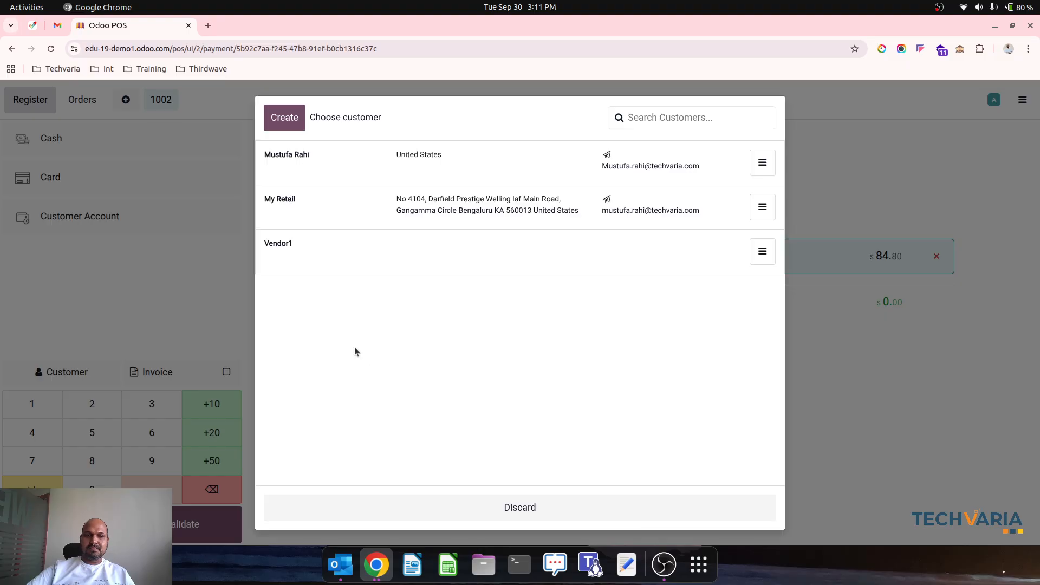
# Step: Create a customer named Customer1 for the cash sale, and complete the order without saving the printed receipt
pyautogui.click(292, 119)
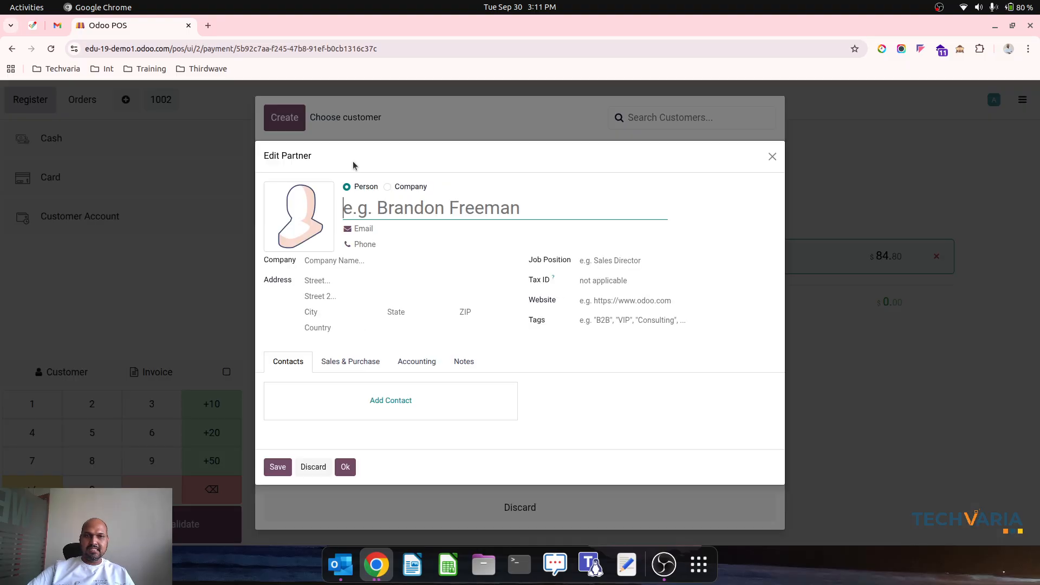
pyautogui.write('Customer1')
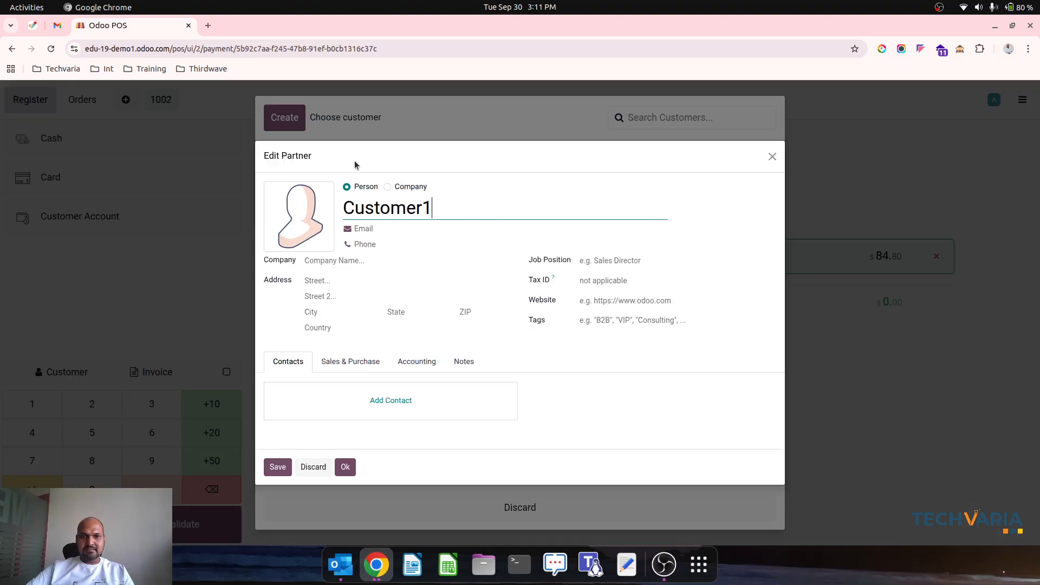
pyautogui.click(284, 467)
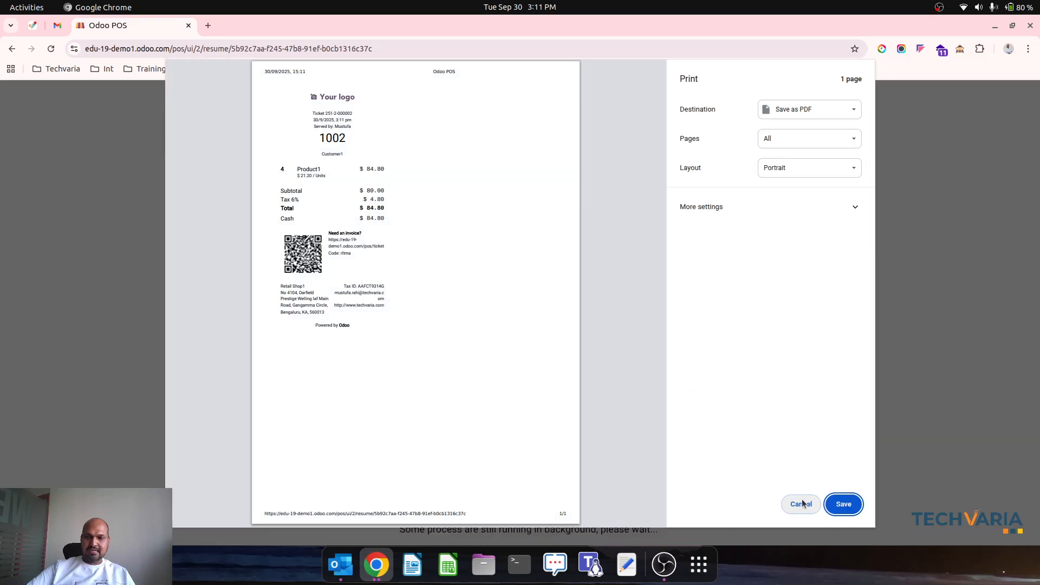
pyautogui.click(812, 505)
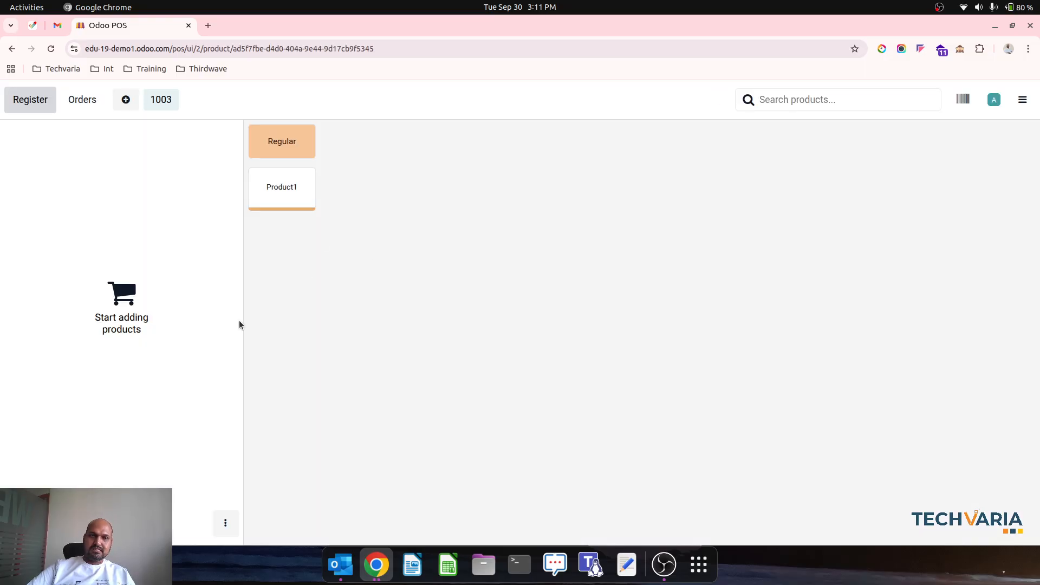
# Step: Add eight units of Product1 to a new order and set the unit price to 30
pyautogui.click(278, 194)
pyautogui.click(279, 194)
pyautogui.click(279, 194)
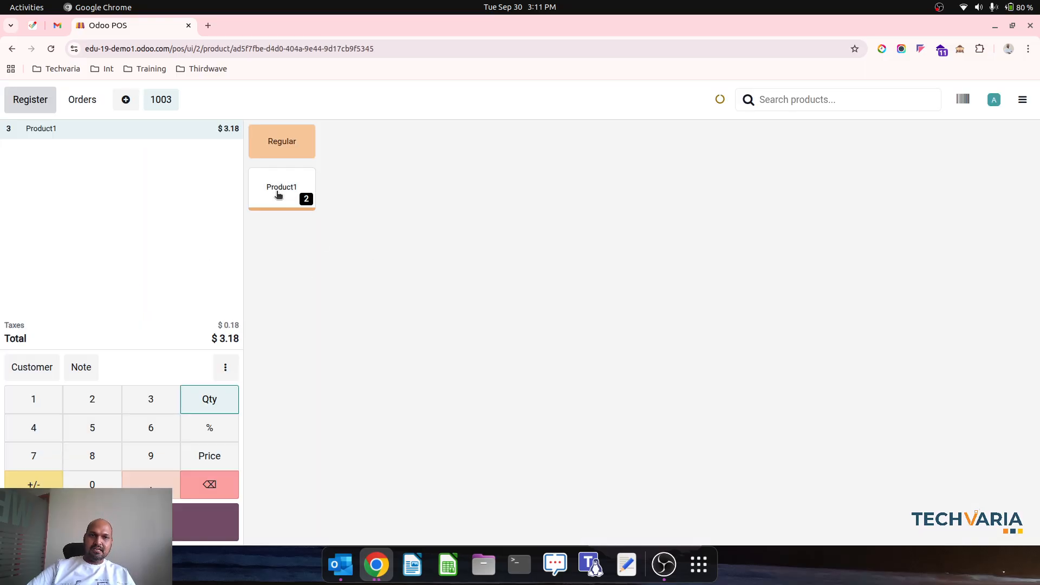
pyautogui.click(278, 194)
pyautogui.click(278, 194)
pyautogui.click(278, 194)
pyautogui.click(218, 454)
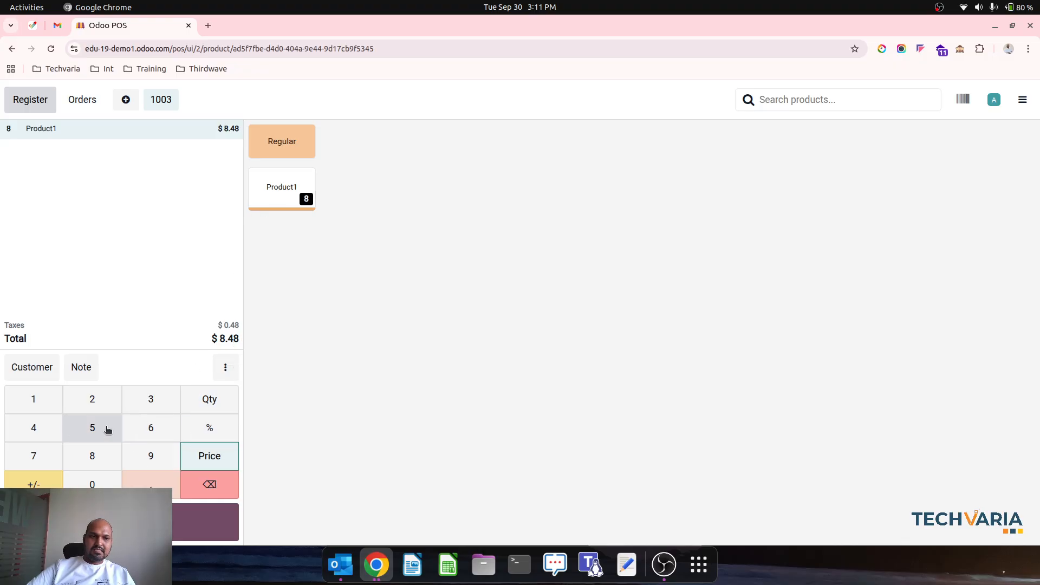
pyautogui.click(150, 399)
pyautogui.click(93, 482)
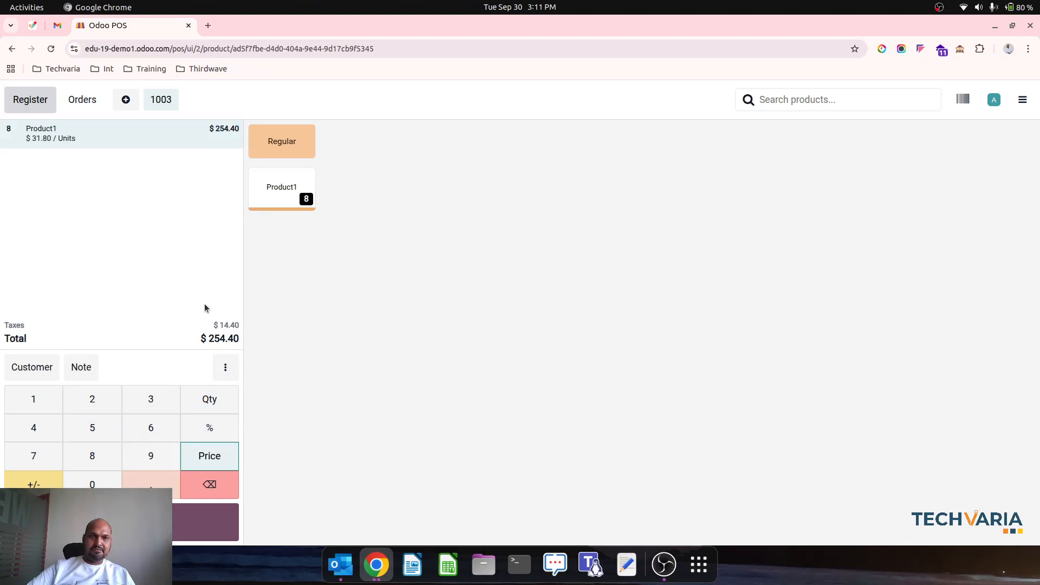
# Step: Create a customer named Customer2 and assign it to the current order
pyautogui.click(33, 367)
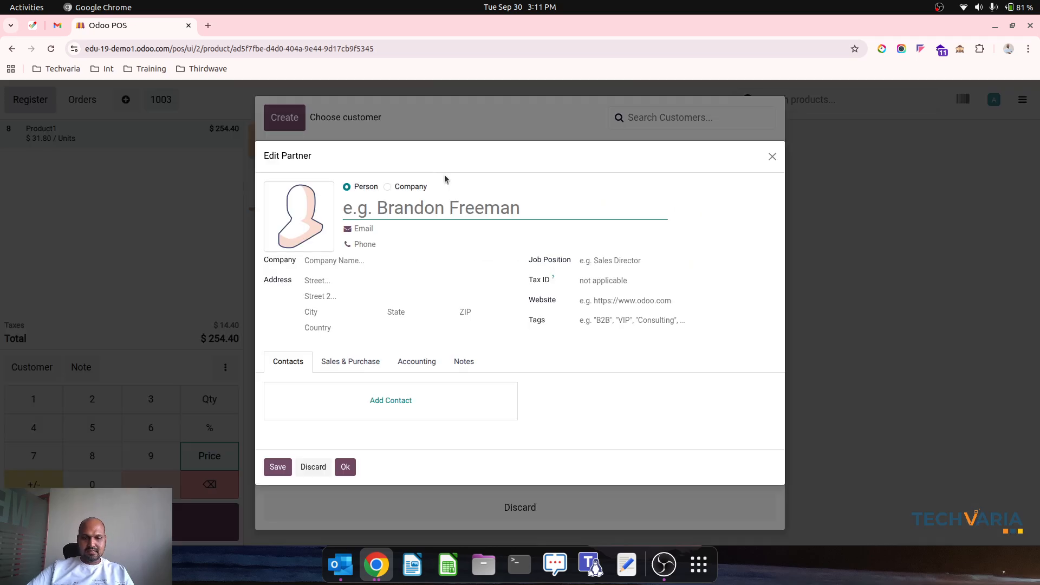
pyautogui.write('Customer2')
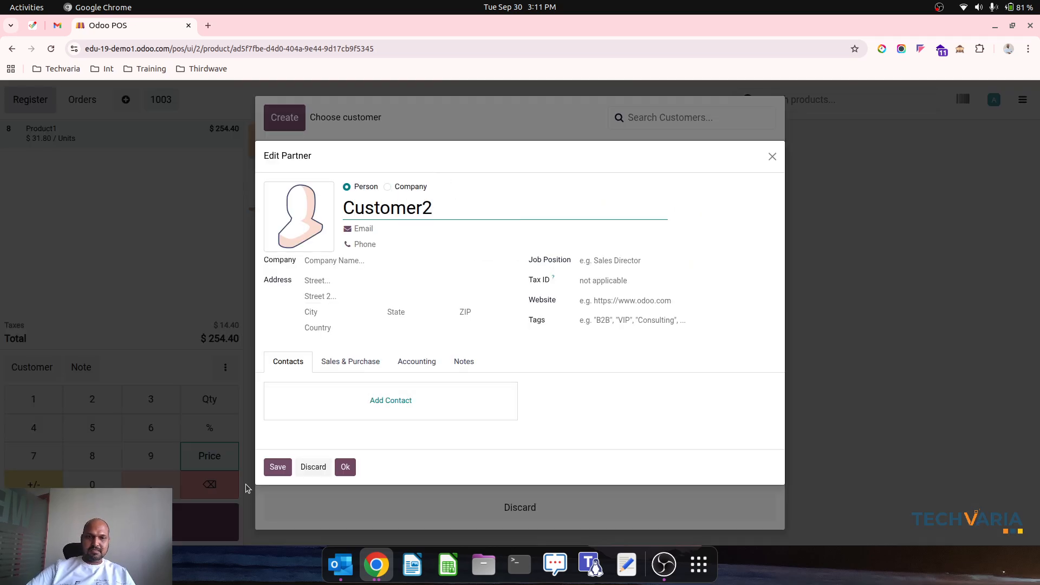
pyautogui.click(277, 466)
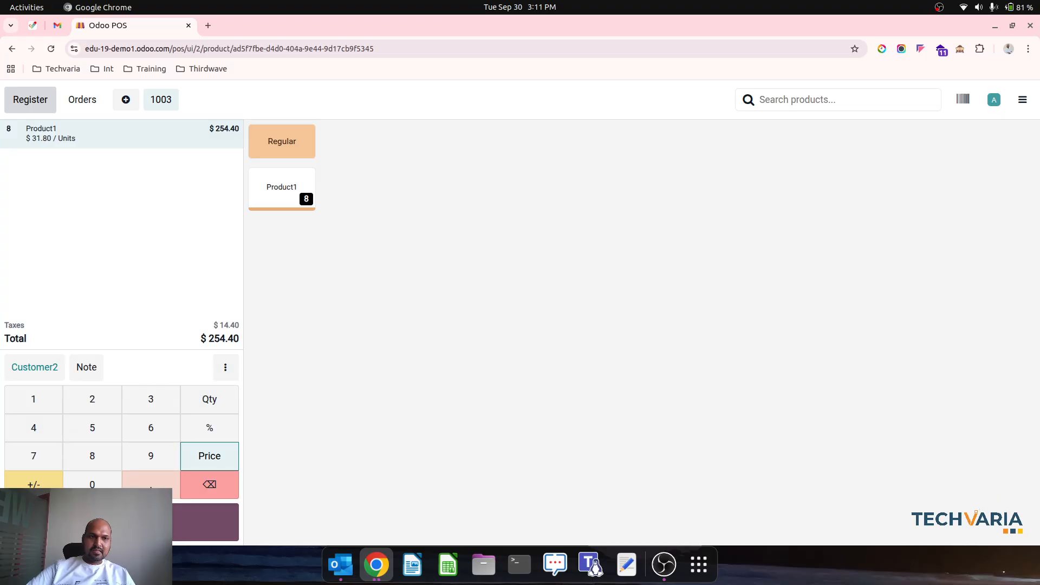
# Step: Pay Customer2's order in cash and validate it, dismissing the receipt print without saving
pyautogui.click(205, 522)
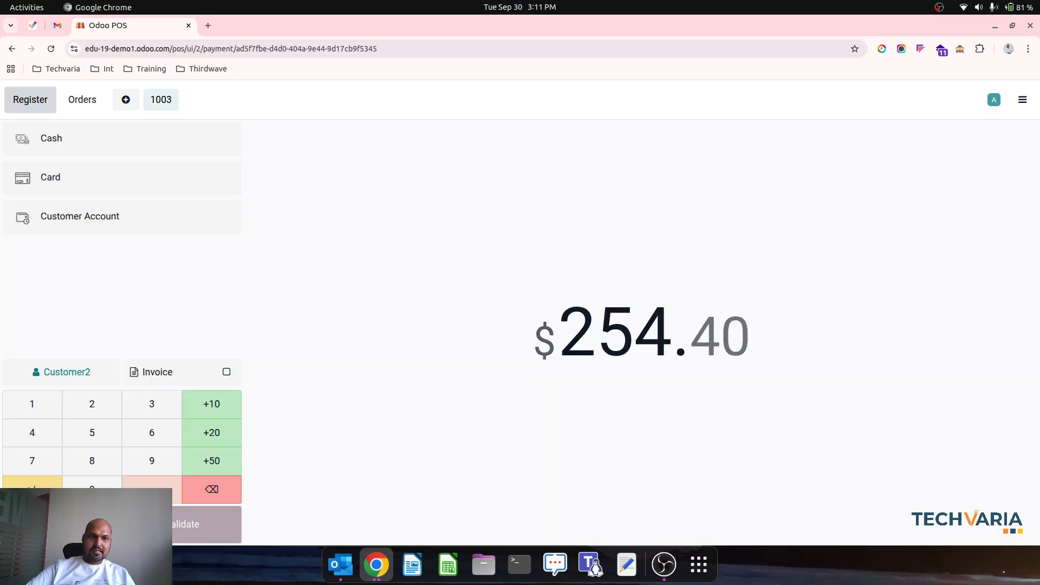
pyautogui.click(77, 142)
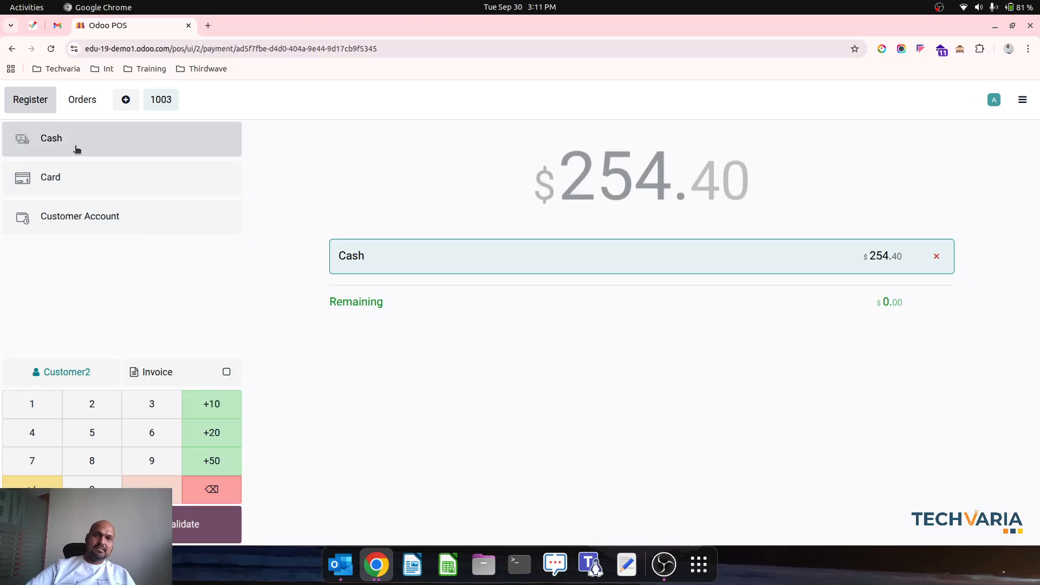
pyautogui.click(206, 523)
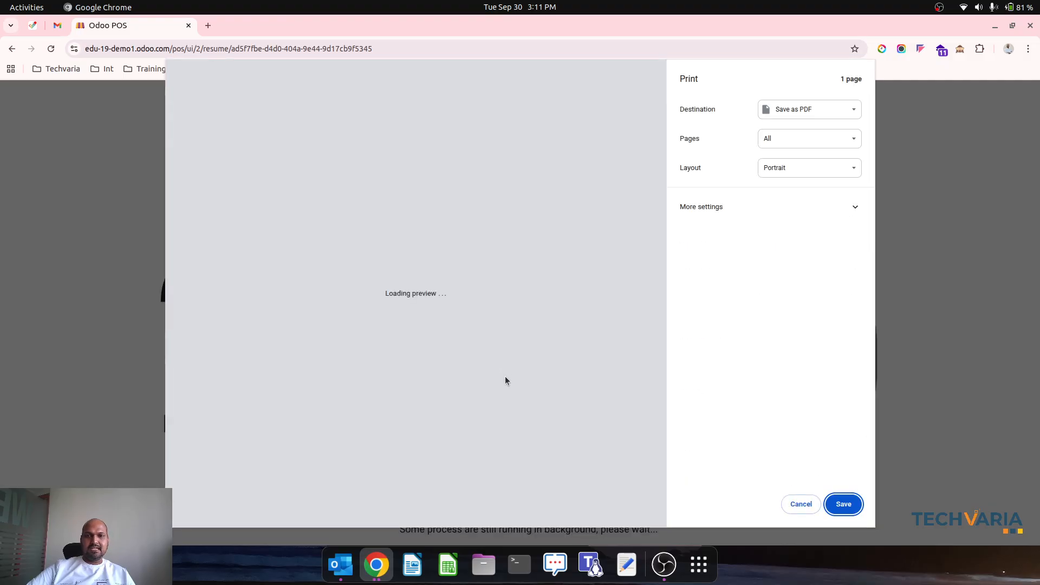
pyautogui.click(809, 503)
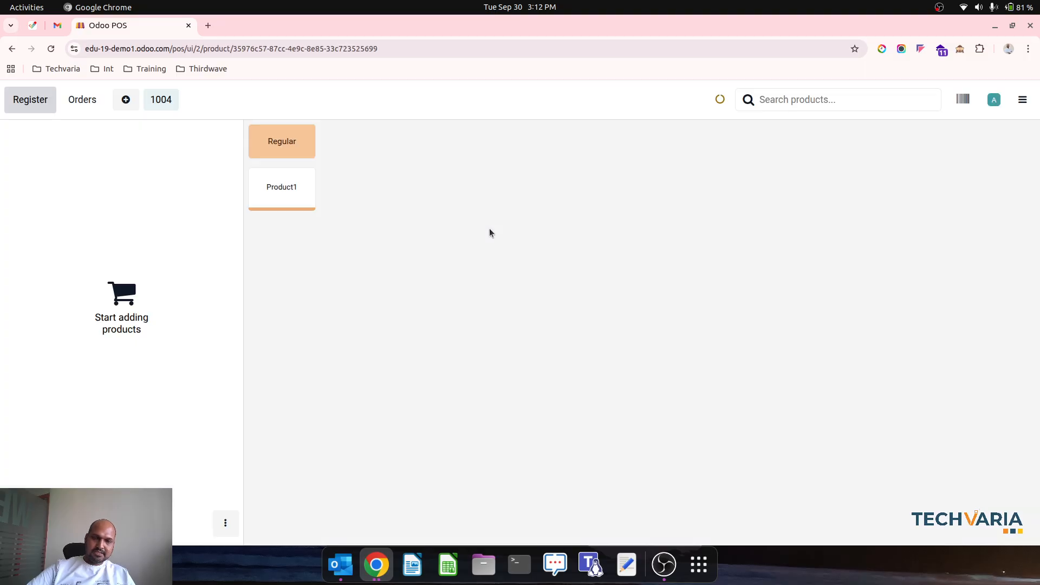
# Step: Add two units of Product1 to a new order and set the unit price to 50
pyautogui.click(285, 178)
pyautogui.click(285, 179)
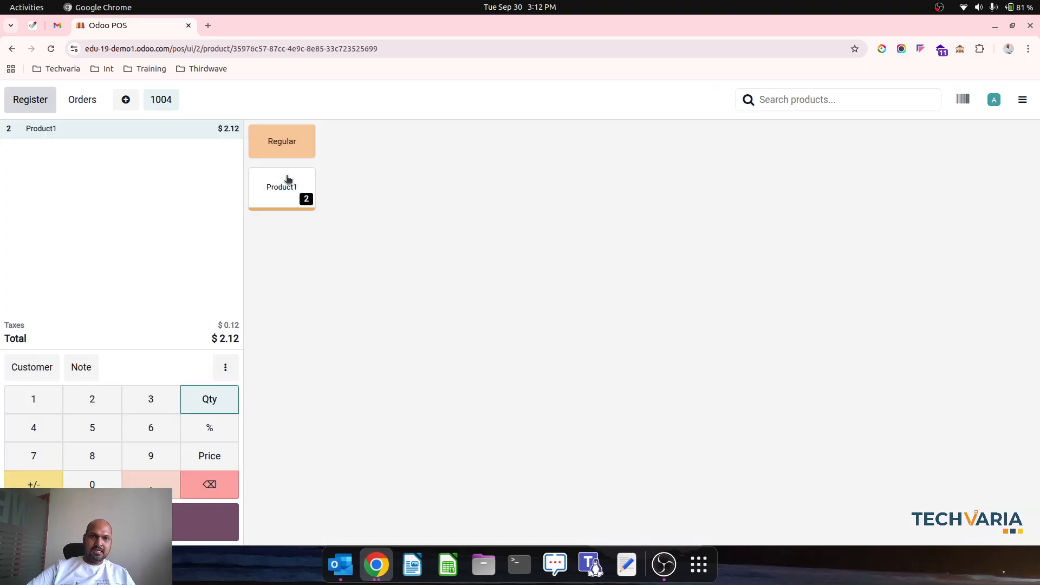
pyautogui.click(200, 456)
pyautogui.click(103, 428)
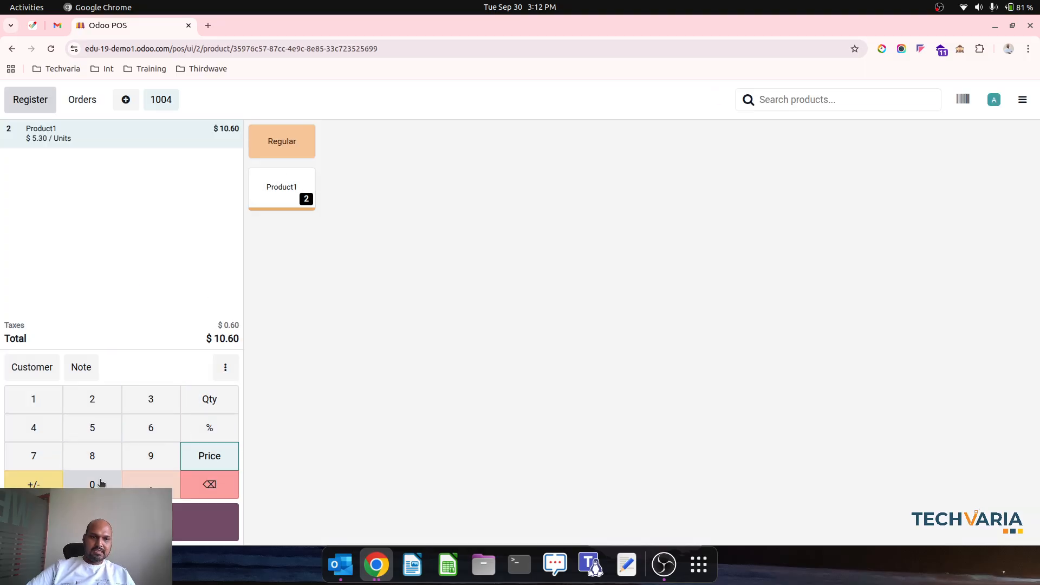
pyautogui.click(100, 483)
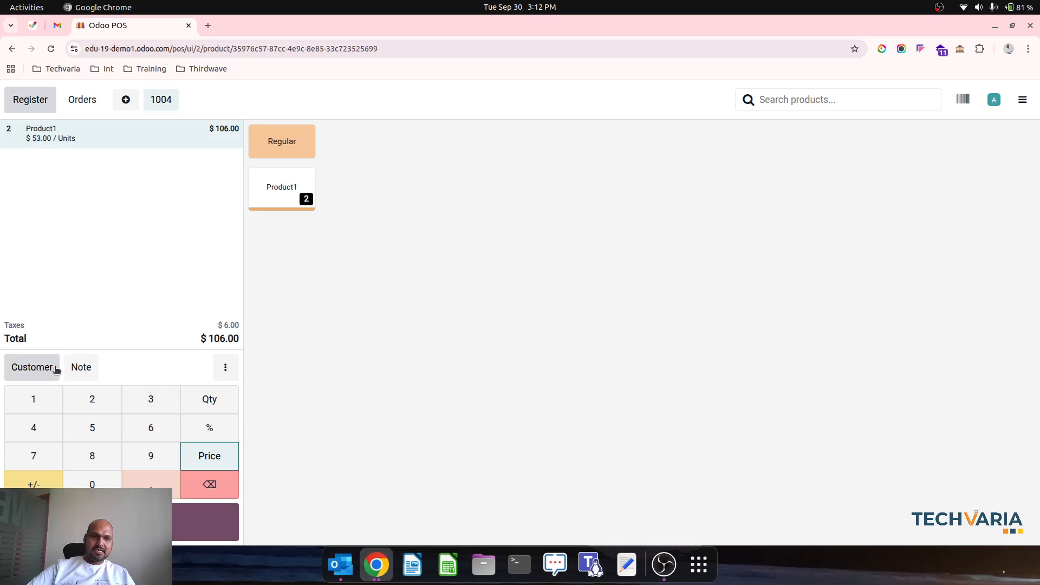
# Step: Create a customer named Customer3 and assign it to the two-unit order
pyautogui.click(40, 370)
pyautogui.click(289, 123)
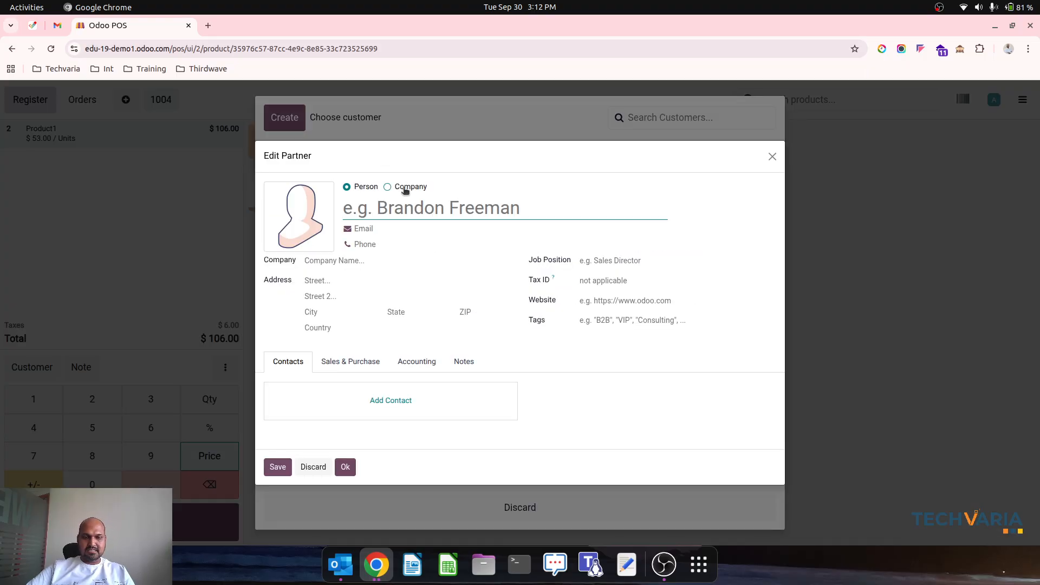
pyautogui.write('Custom')
pyautogui.write('er2')
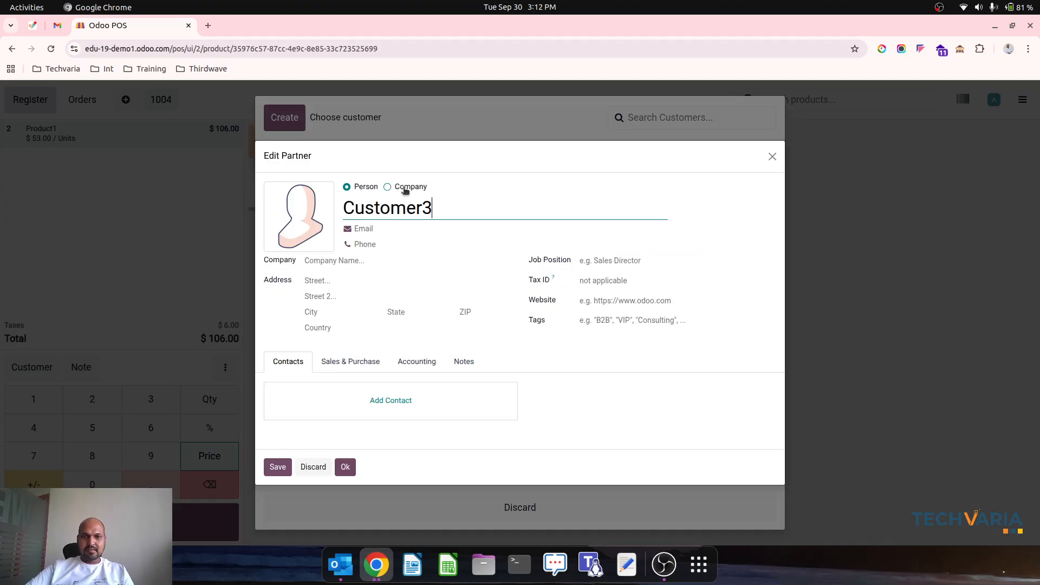
pyautogui.click(278, 467)
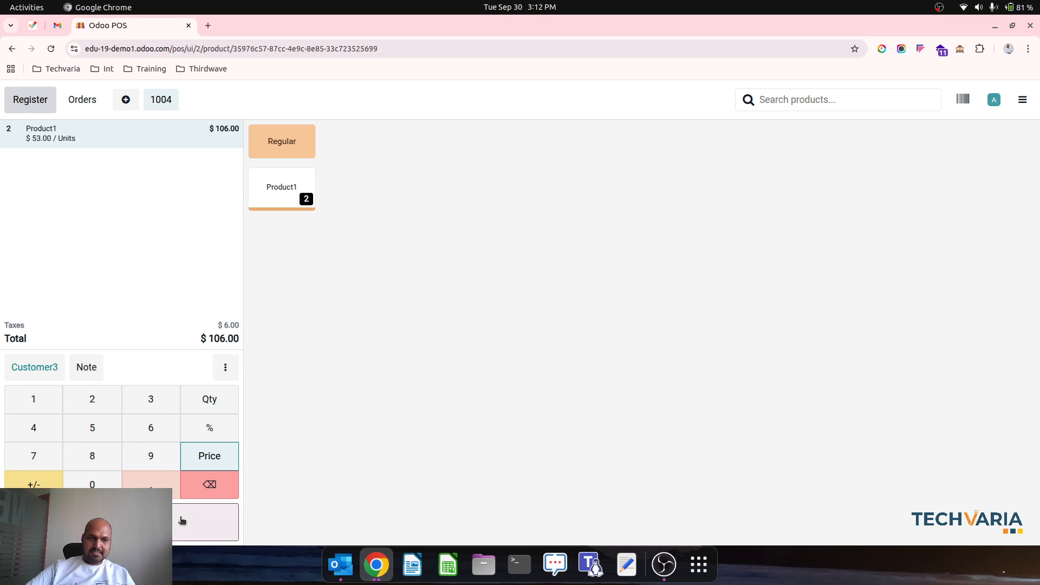
# Step: Pay Customer3's order by card and validate it, cancelling the receipt print
pyautogui.click(181, 520)
pyautogui.click(105, 187)
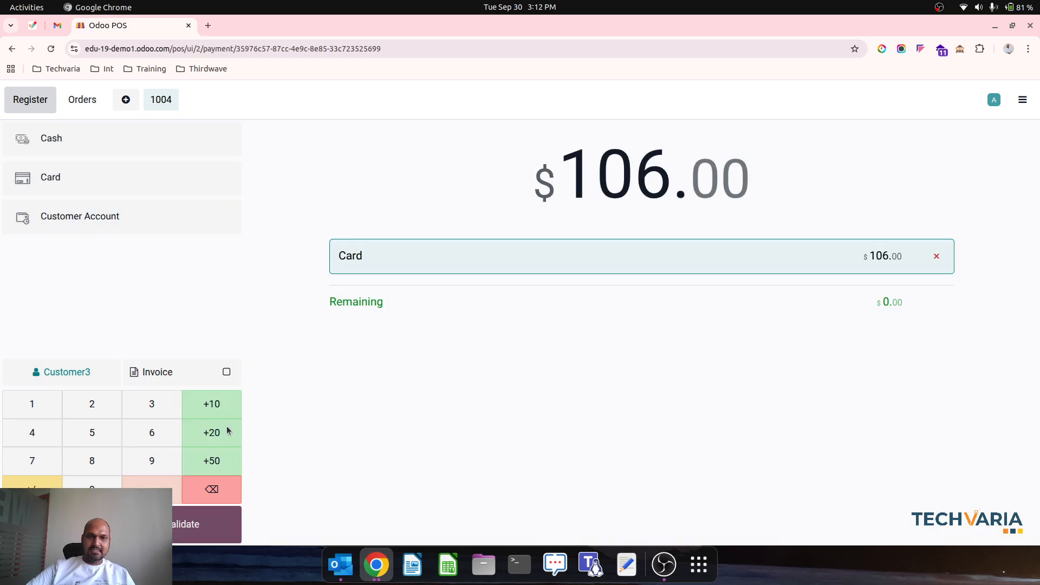
pyautogui.click(135, 524)
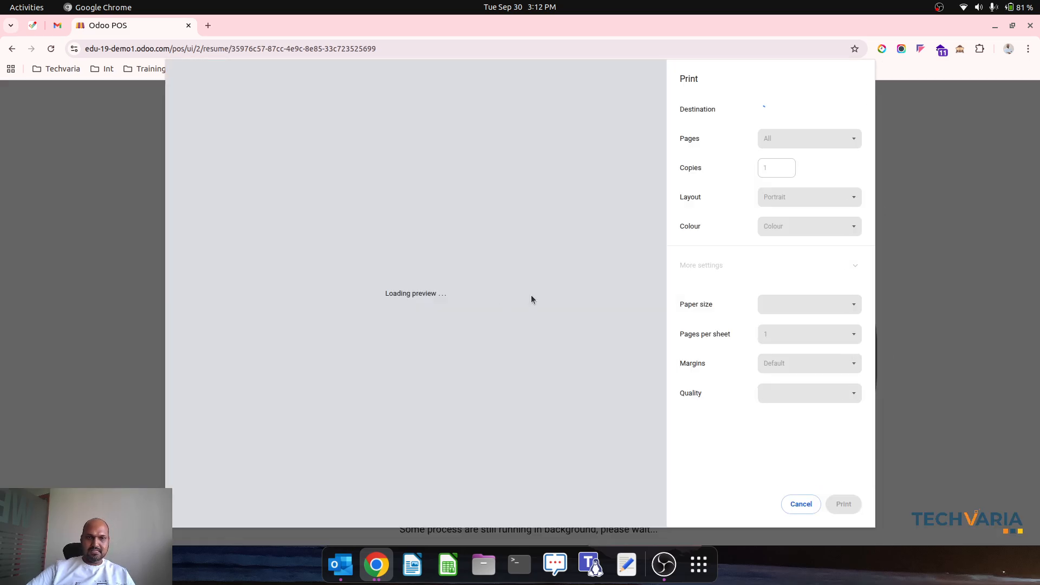
pyautogui.click(798, 497)
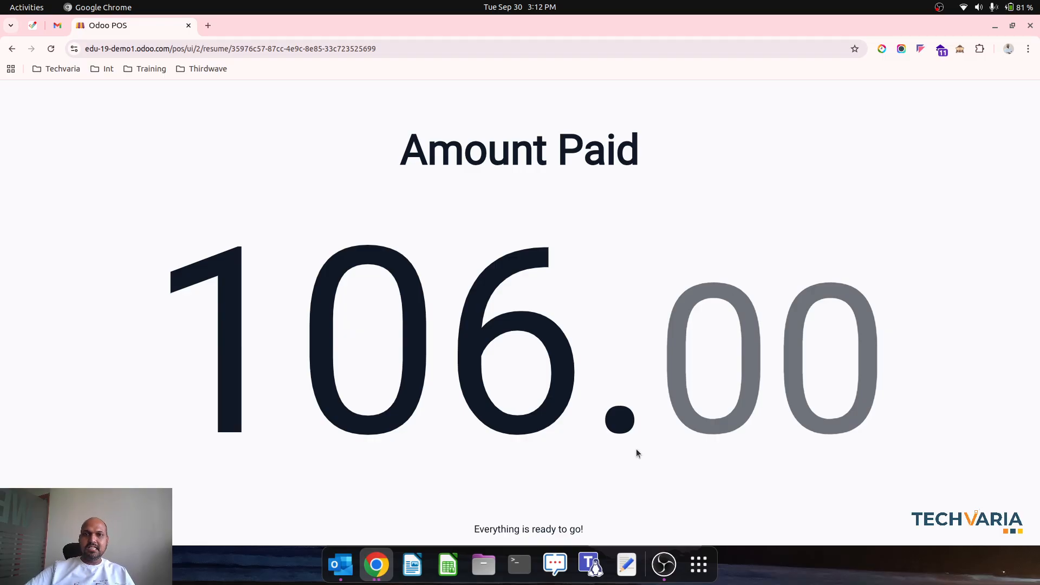
# Step: Filter the register's order list to Paid and review the completed sales
pyautogui.click(1022, 100)
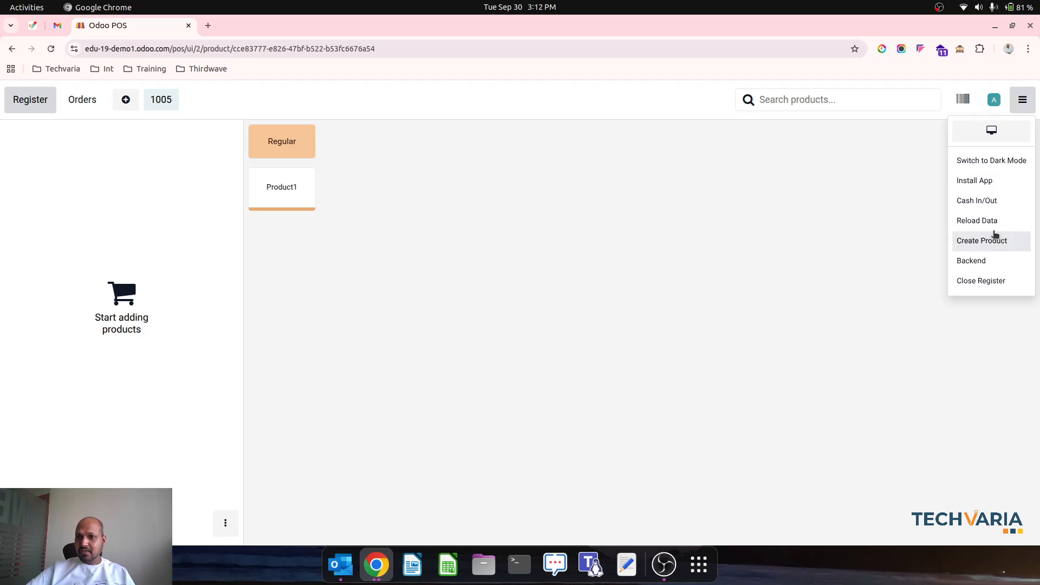
pyautogui.click(831, 314)
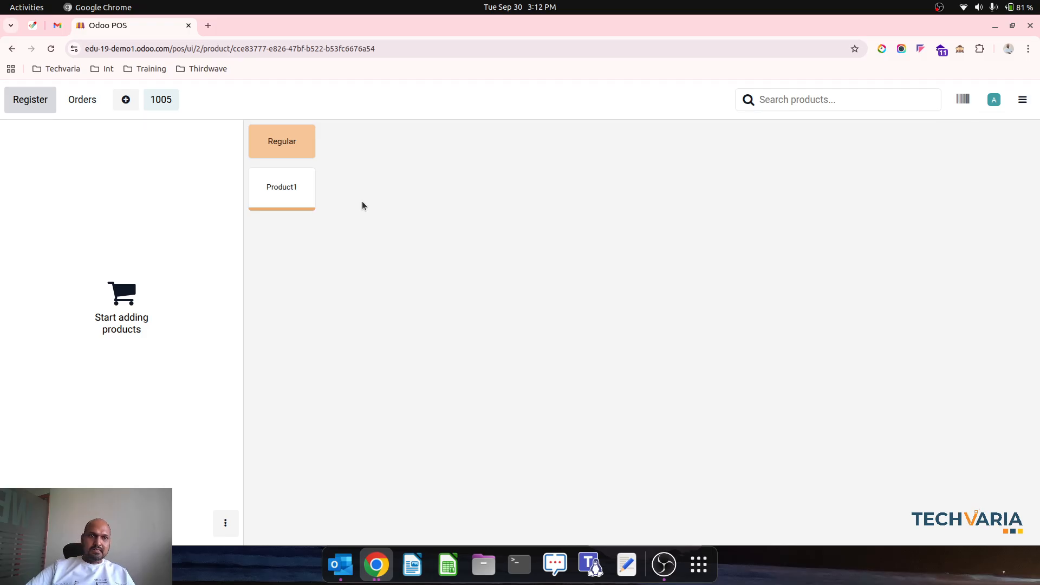
pyautogui.click(79, 101)
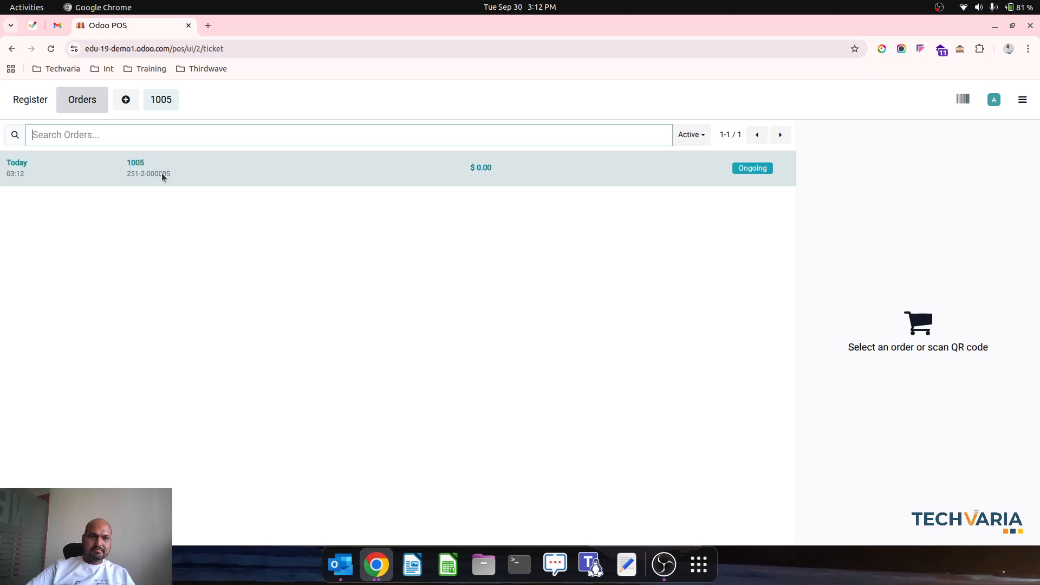
pyautogui.click(692, 136)
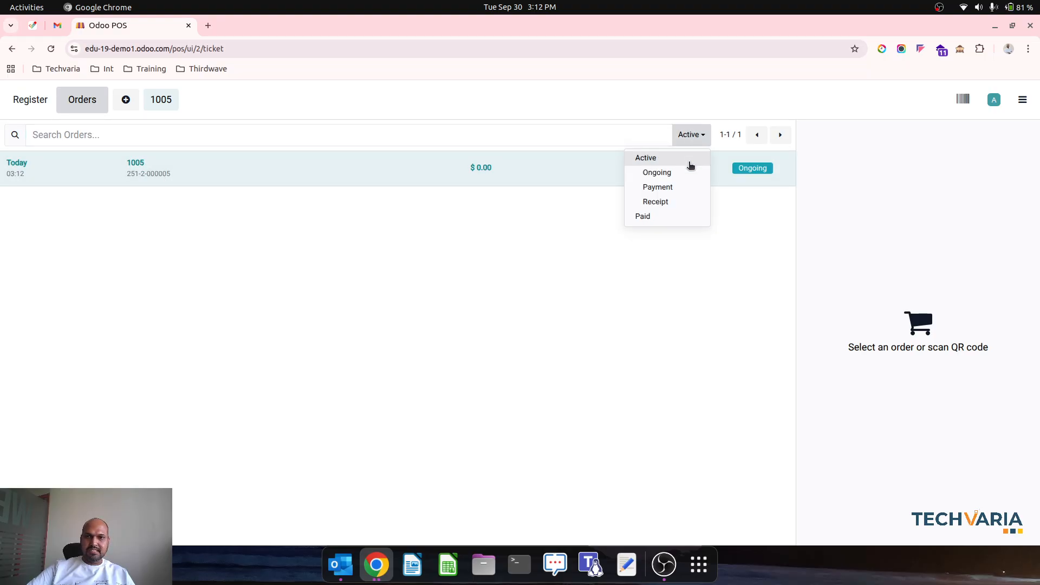
pyautogui.click(668, 216)
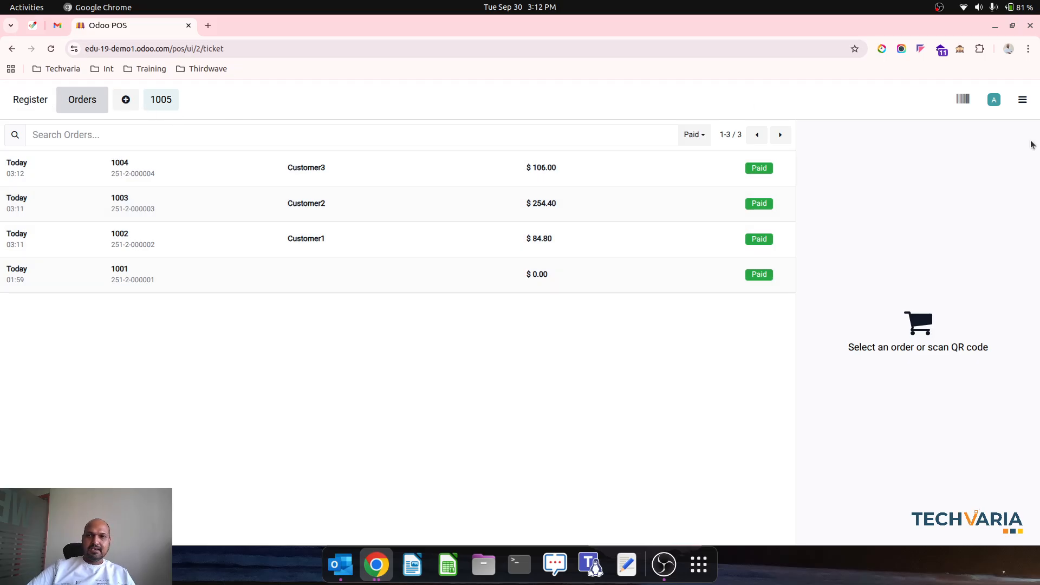
# Step: Close the register with a cash count of 339.20
pyautogui.click(1022, 99)
pyautogui.click(978, 282)
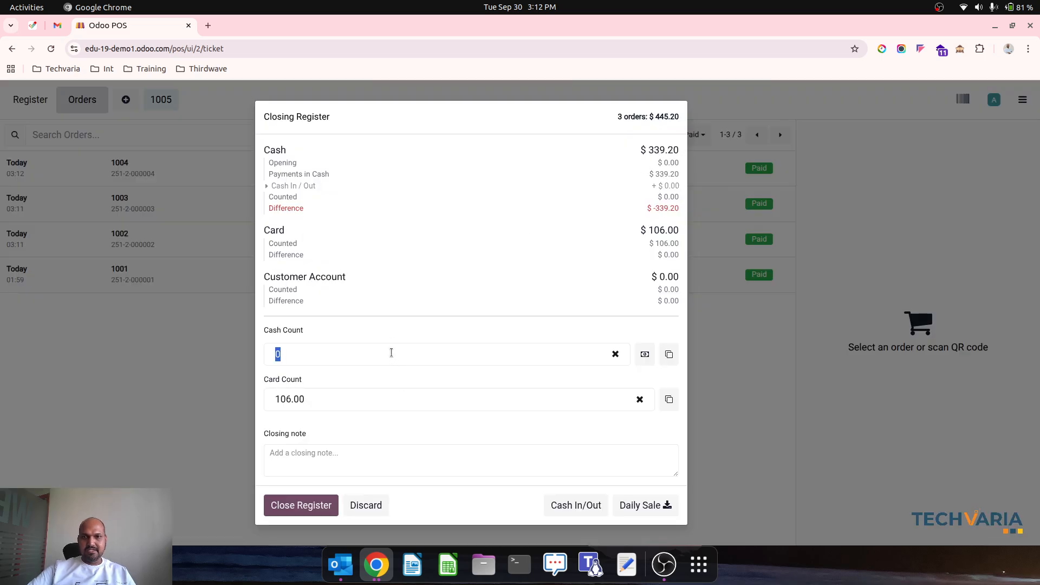
pyautogui.write('339.2')
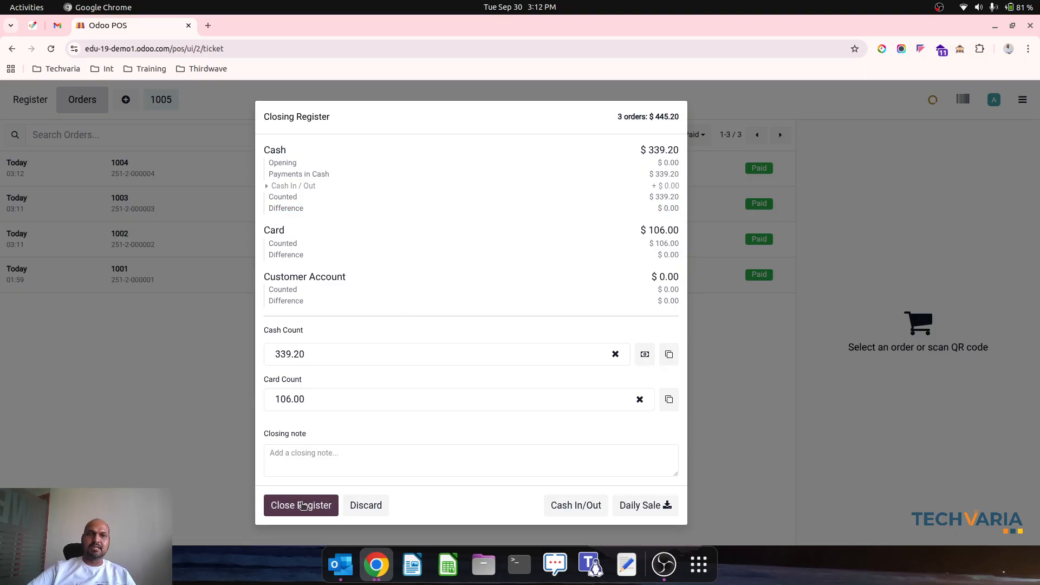
pyautogui.click(302, 505)
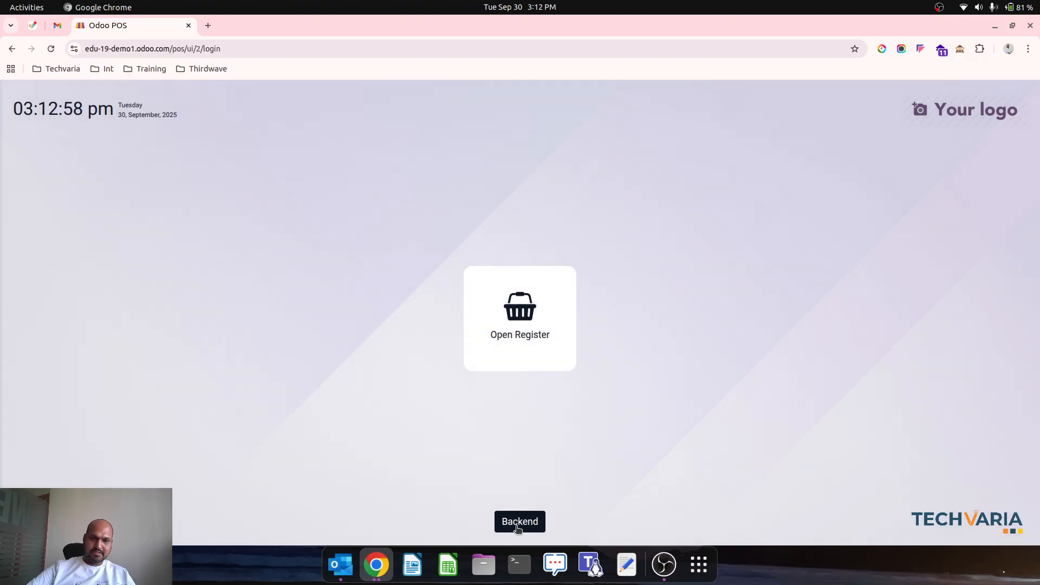
# Step: Go to the Point of Sale backend, open Customer3's order, and review its payment and product lines
pyautogui.click(517, 528)
pyautogui.click(159, 96)
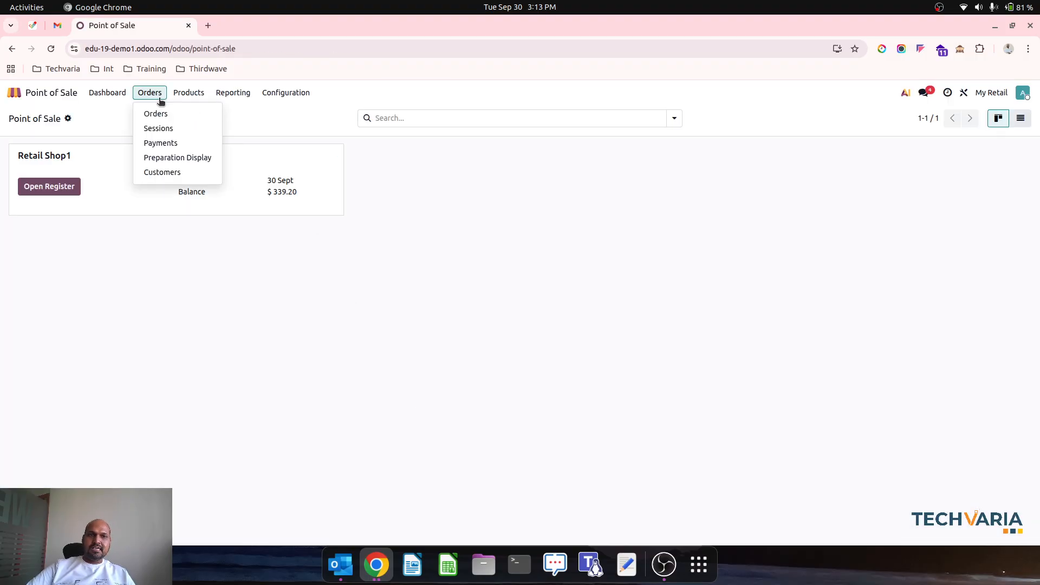
pyautogui.click(171, 116)
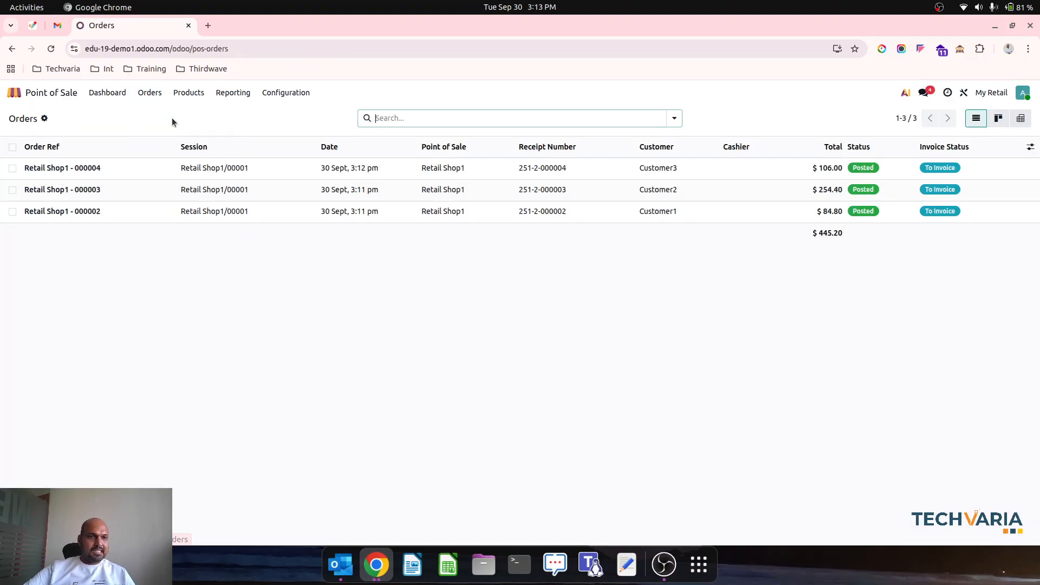
pyautogui.click(136, 172)
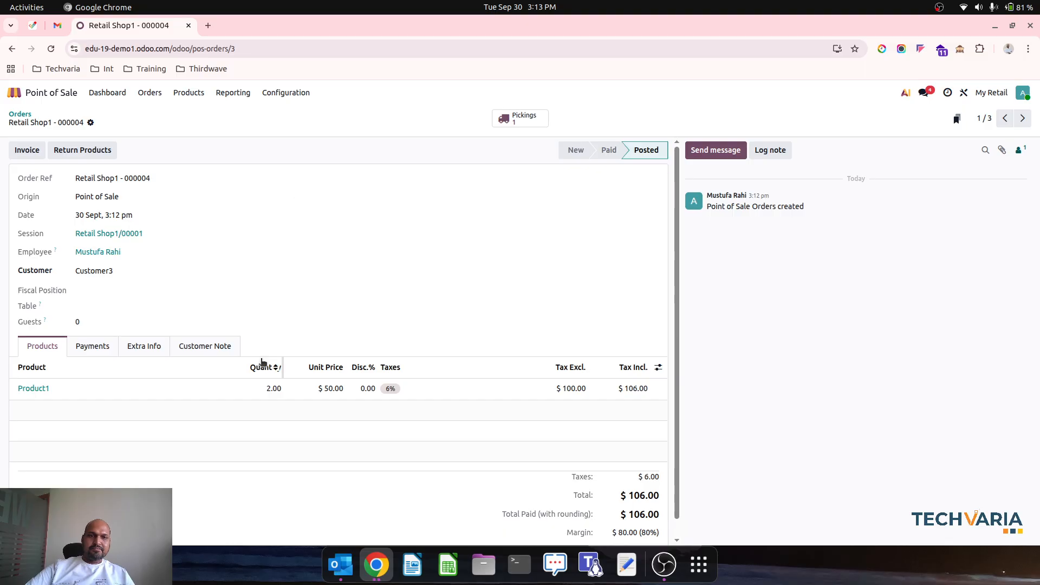
pyautogui.click(85, 349)
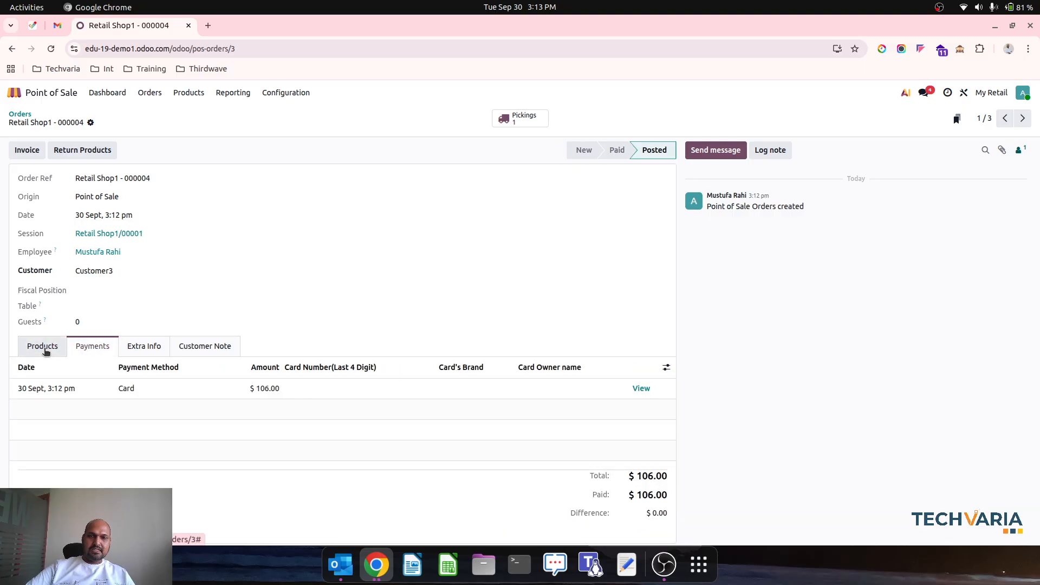
pyautogui.click(44, 349)
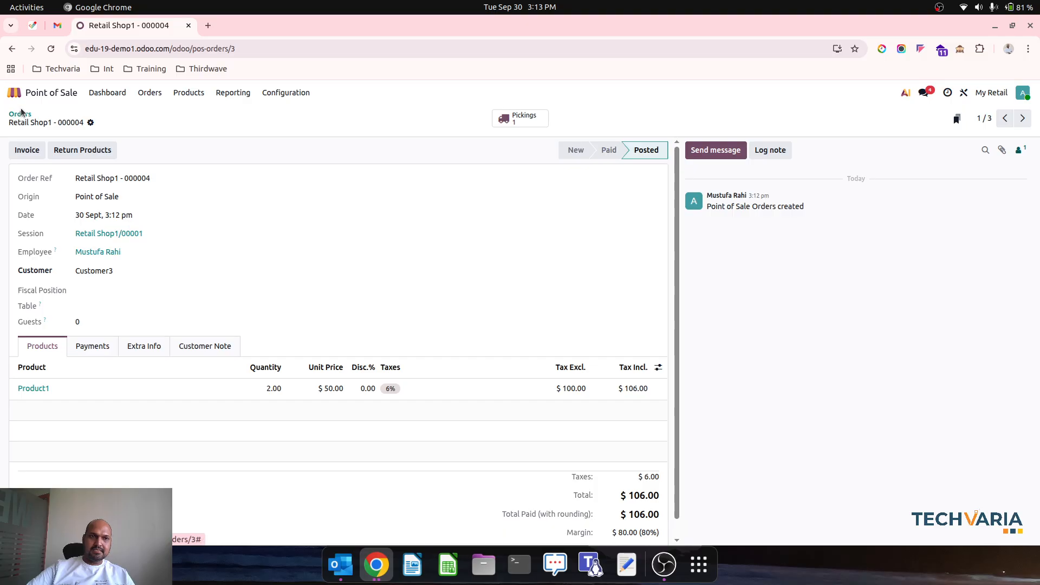
# Step: Open the Balance Sheet report in Accounting and examine the Inventory Valuation account under Other Current Assets
pyautogui.click(14, 92)
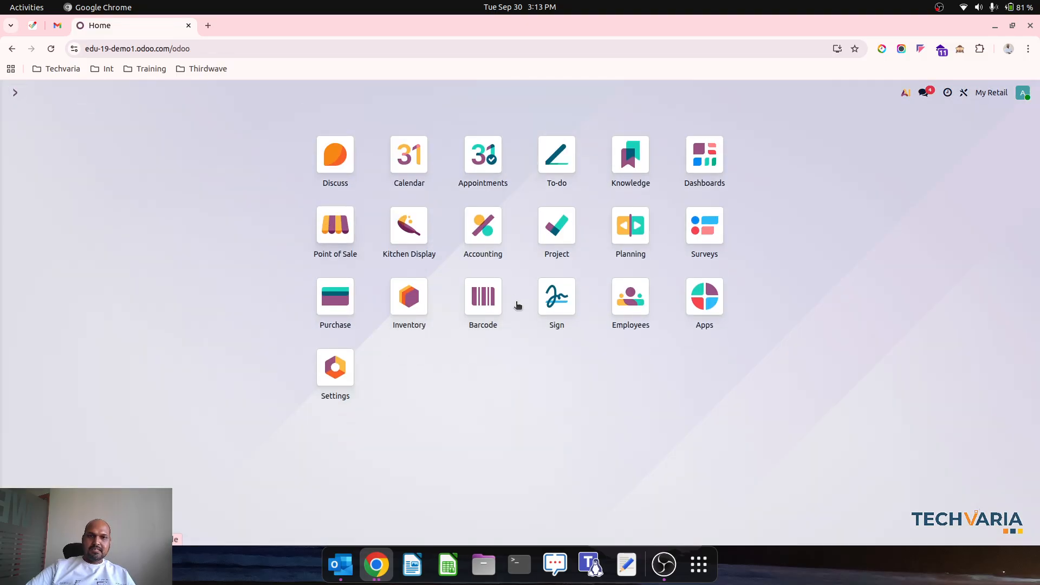
pyautogui.click(483, 222)
pyautogui.click(324, 93)
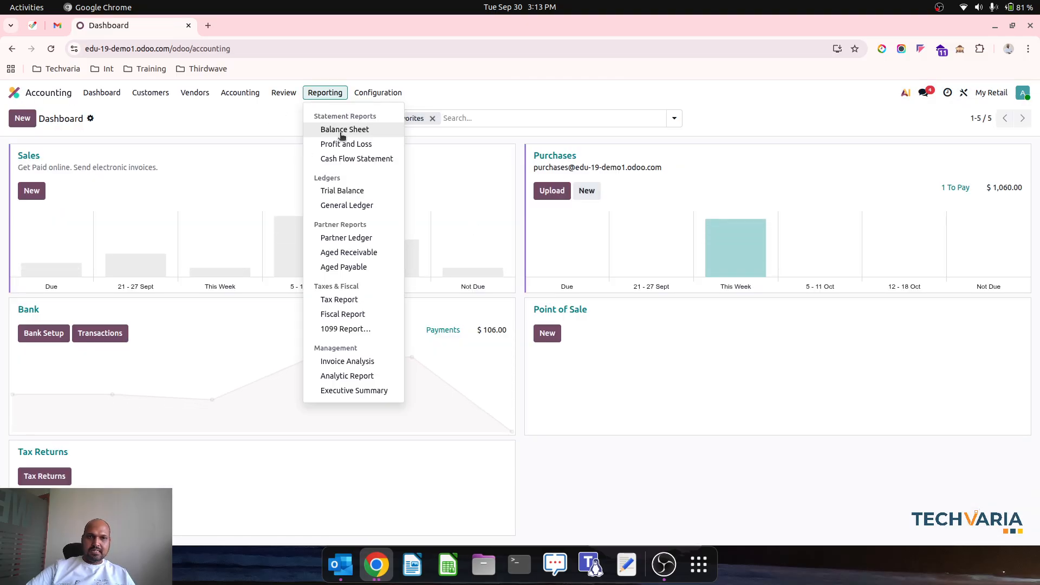
pyautogui.click(342, 131)
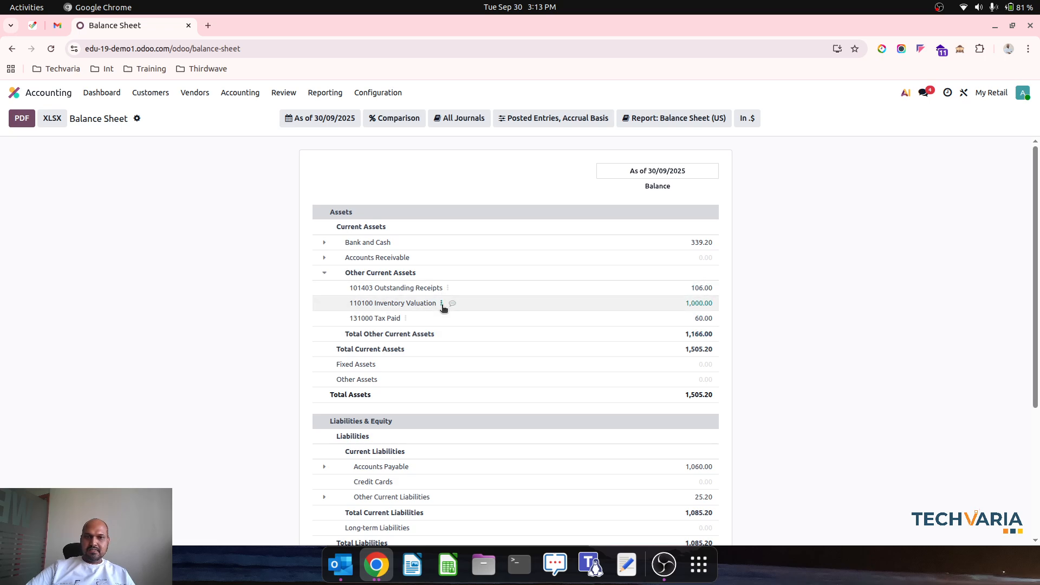
# Step: Switch back to Point of Sale and open its backend list of orders
pyautogui.click(48, 92)
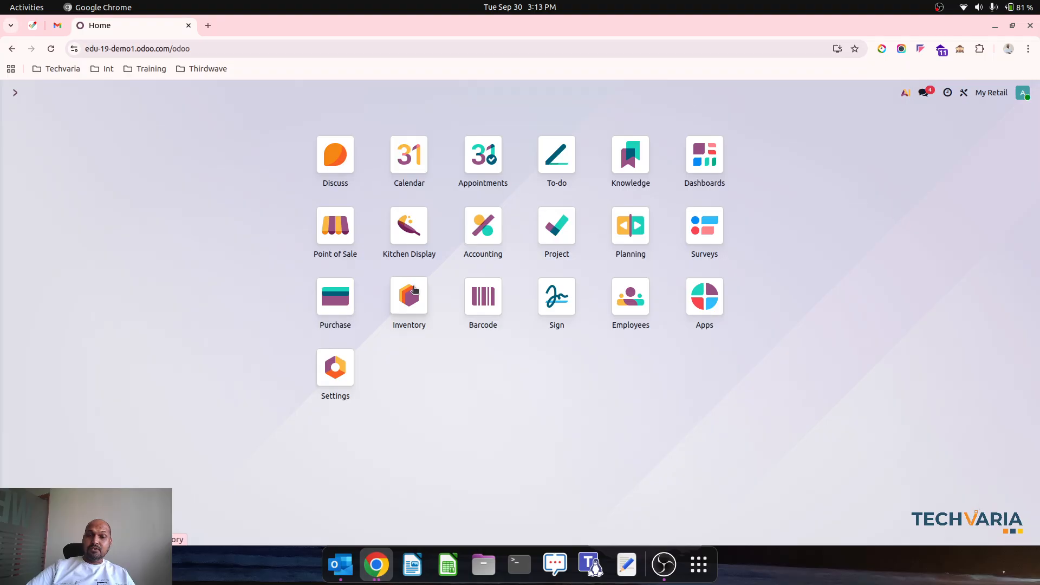
pyautogui.click(344, 238)
pyautogui.click(147, 93)
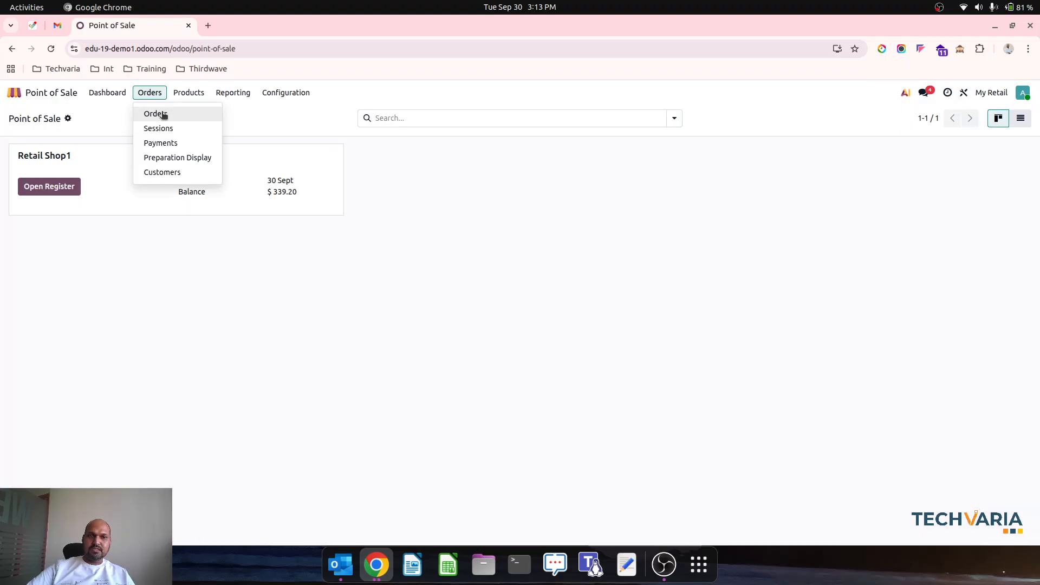
pyautogui.click(162, 113)
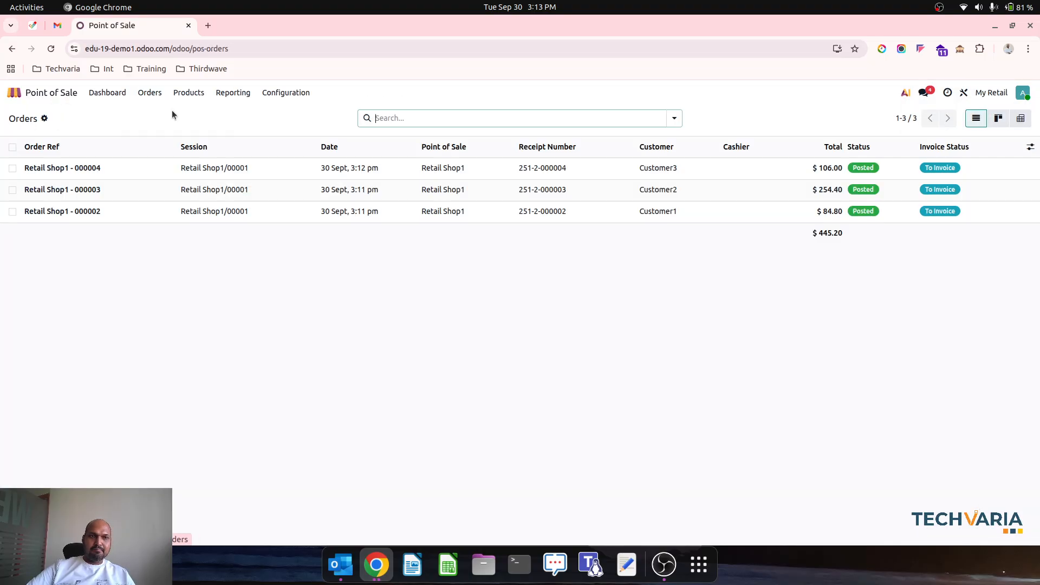
# Step: Create separate invoices for all the listed Point of Sale orders, with Consolidated Billing turned off
pyautogui.click(12, 147)
pyautogui.click(533, 121)
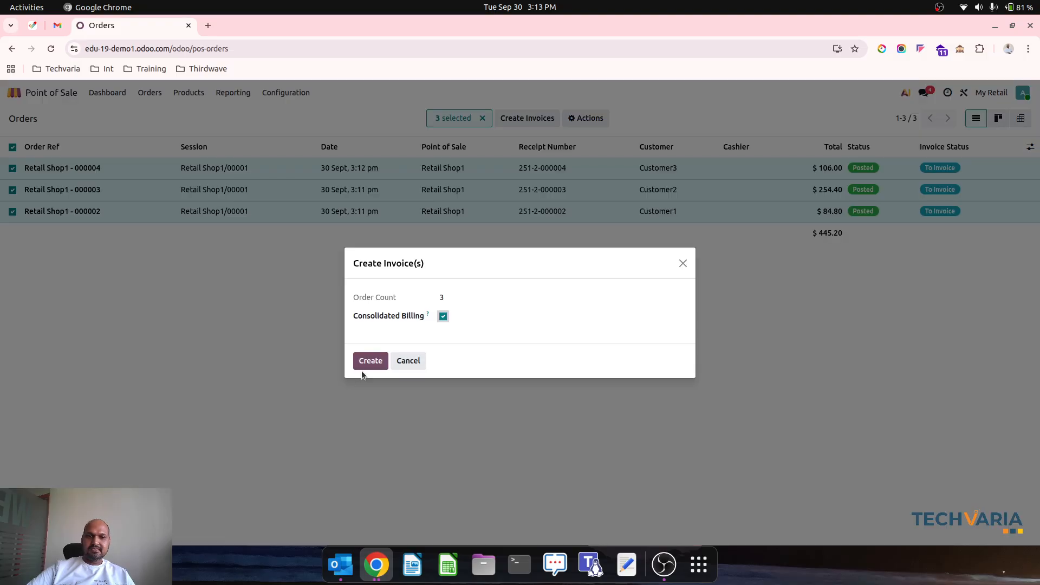
pyautogui.click(443, 315)
pyautogui.click(379, 361)
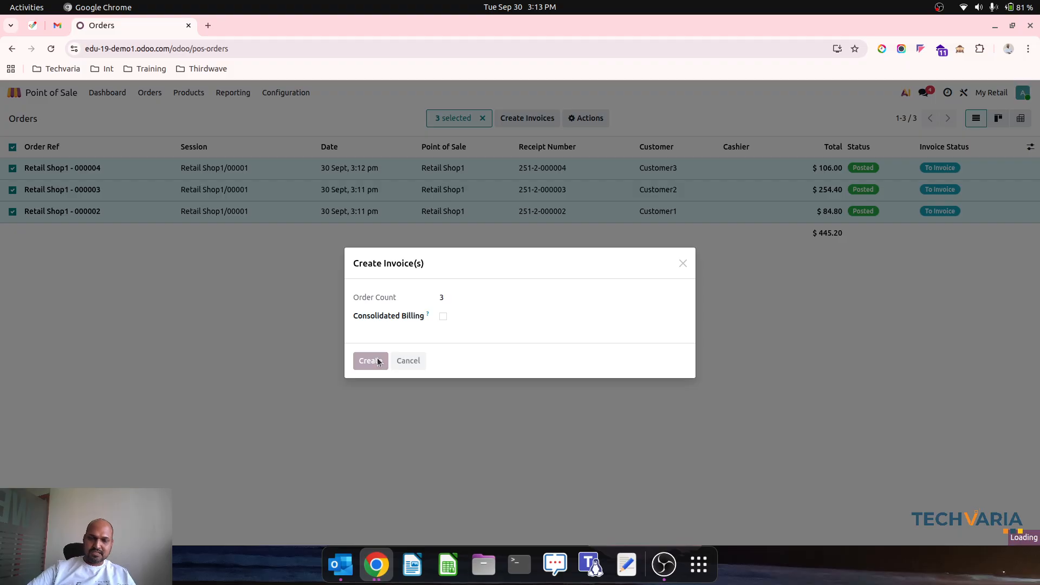
# Step: Open invoice INV/25-26/0003 and examine its journal items for the inventory valuation and cost of goods sold entries
pyautogui.moveTo(377, 361); pyautogui.dragTo(275, 285)
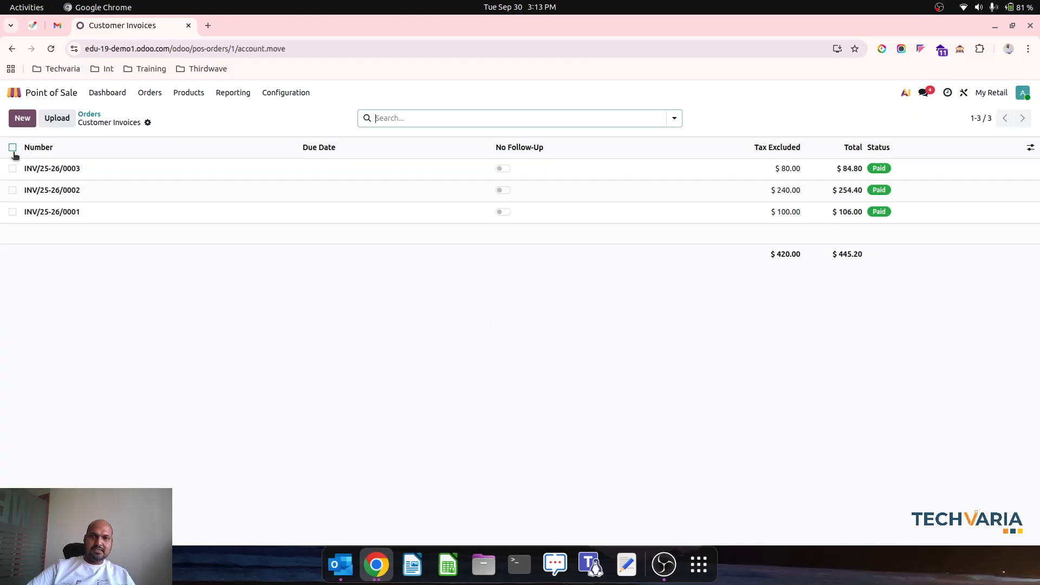
pyautogui.click(47, 169)
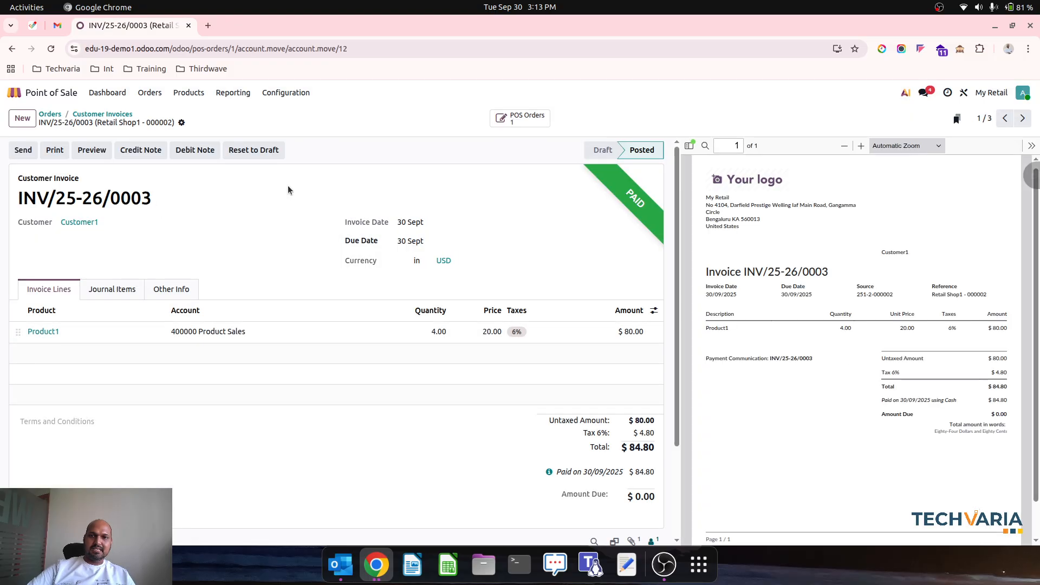
pyautogui.click(111, 290)
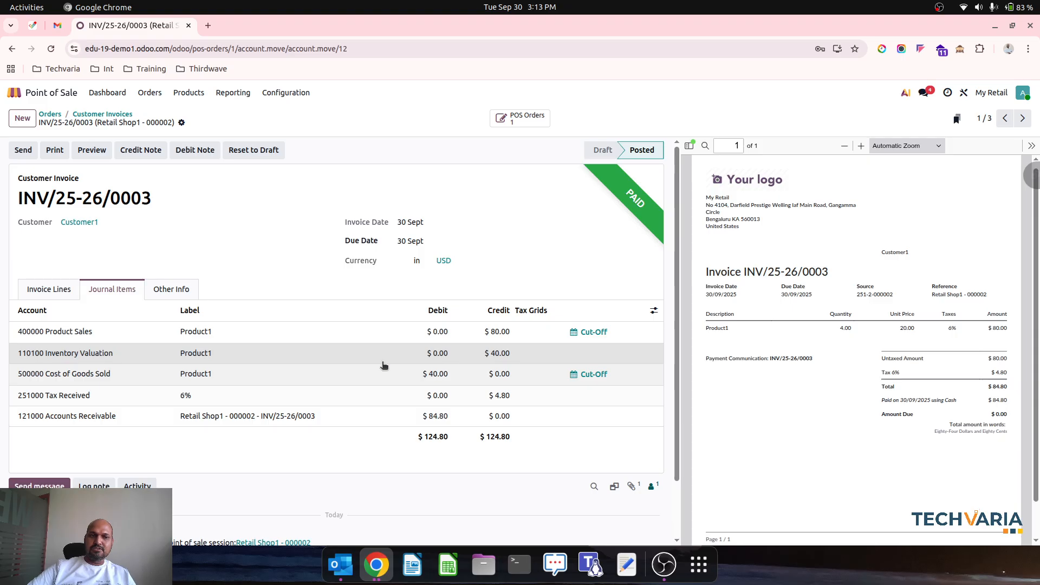
# Step: Switch to Accounting, open the Balance Sheet report, and examine the Inventory Valuation account under Other Current Assets
pyautogui.click(14, 93)
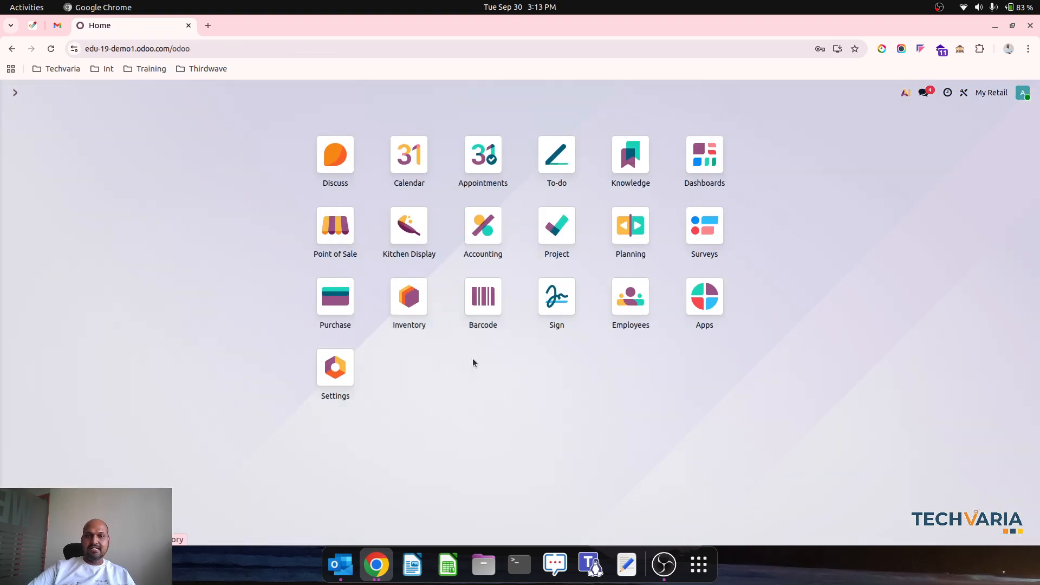
pyautogui.click(482, 225)
pyautogui.click(336, 92)
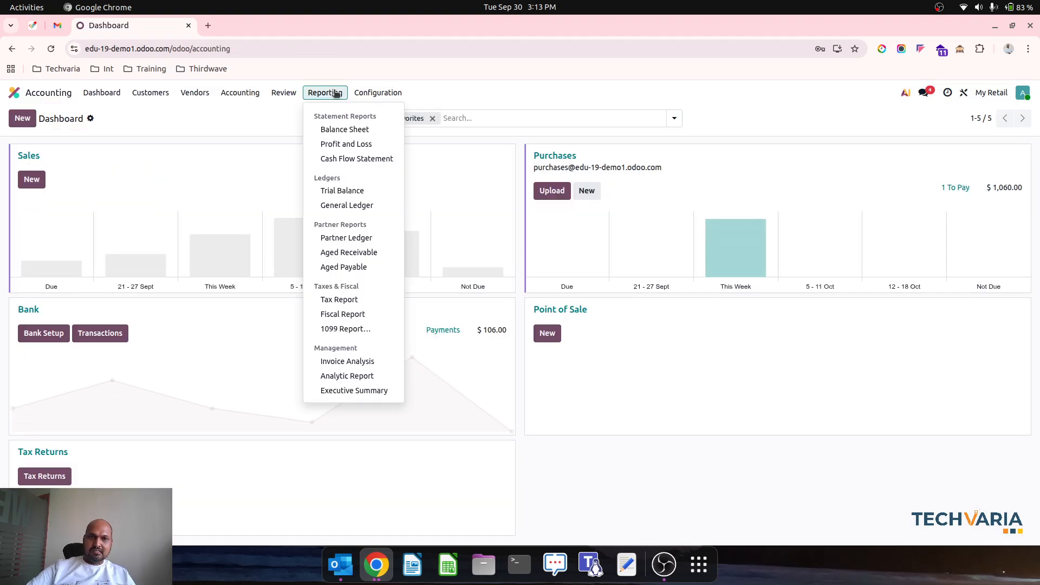
pyautogui.click(368, 131)
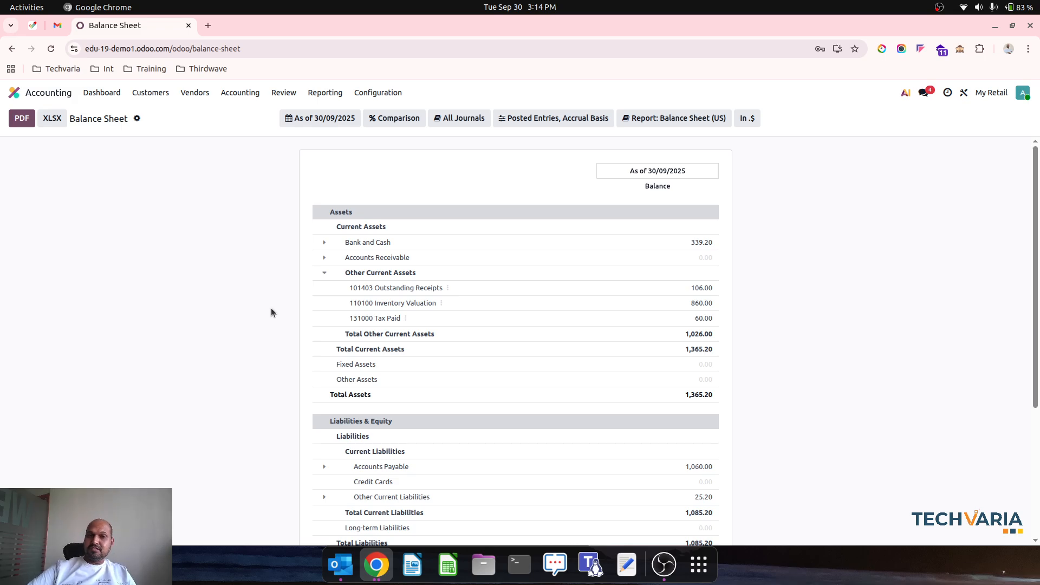
# Step: Switch to Point of Sale and open the Retail Shop1 register with the opening cash of 339.20
pyautogui.click(13, 92)
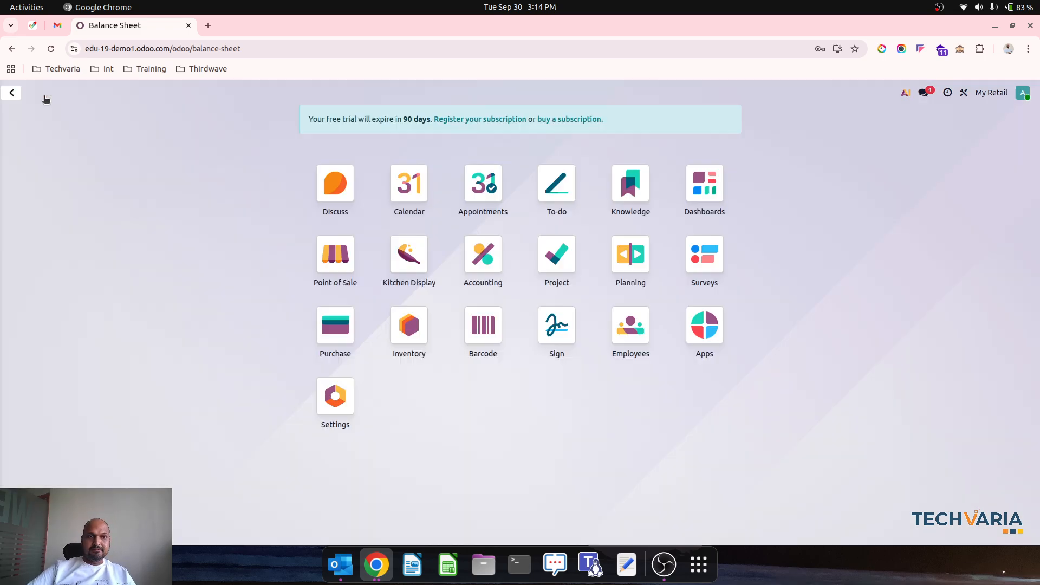
pyautogui.click(355, 239)
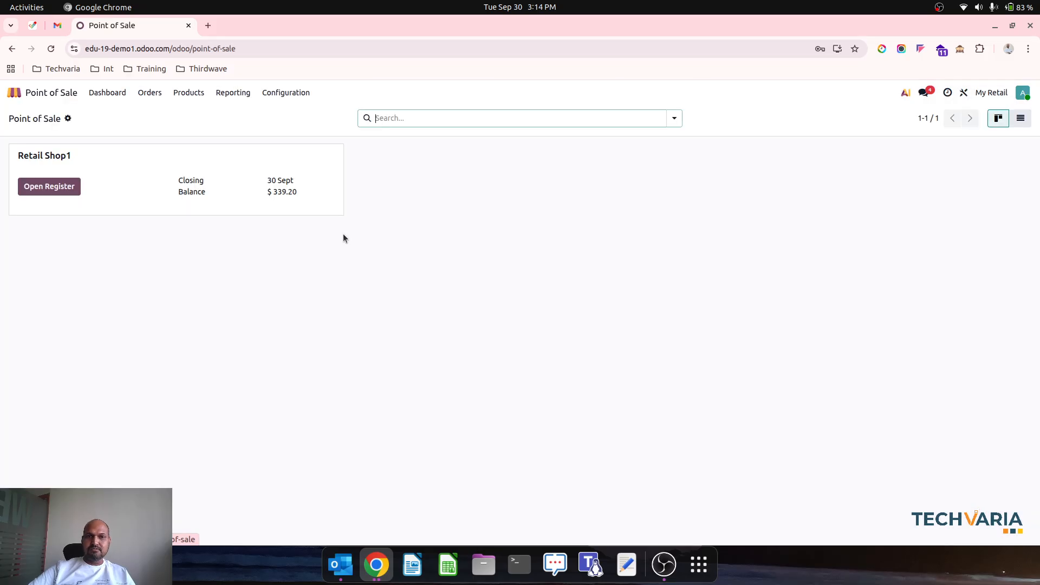
pyautogui.click(52, 183)
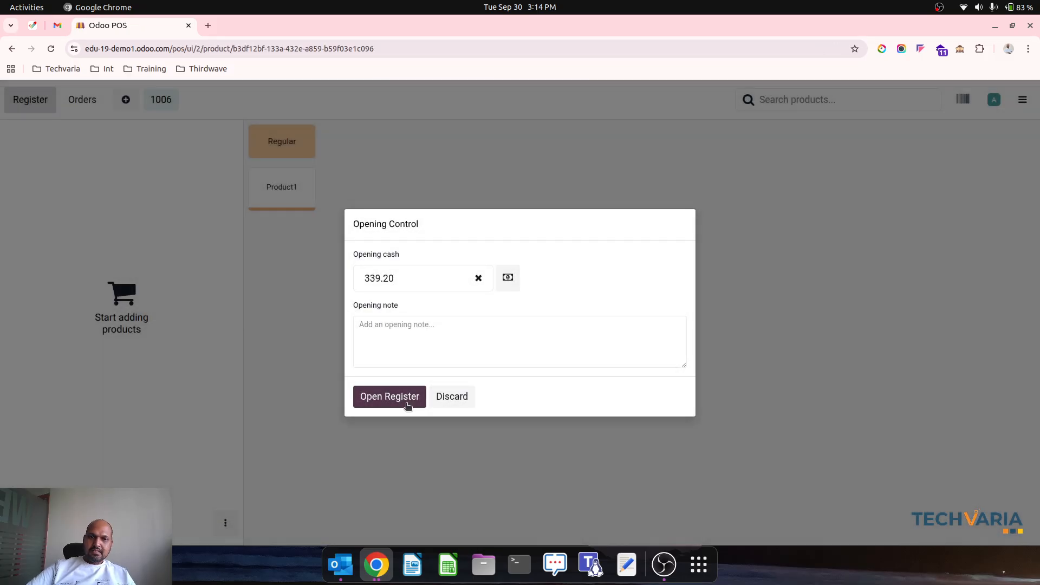
pyautogui.click(405, 397)
# Step: Add two units of Product1 to the order and set their unit price to 50 before tax
pyautogui.click(291, 189)
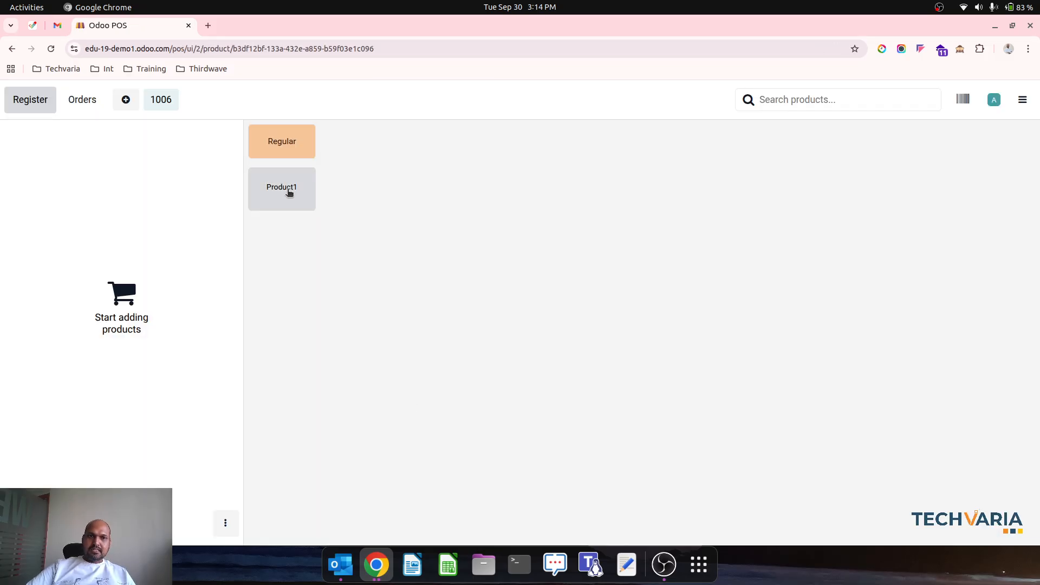
pyautogui.click(290, 191)
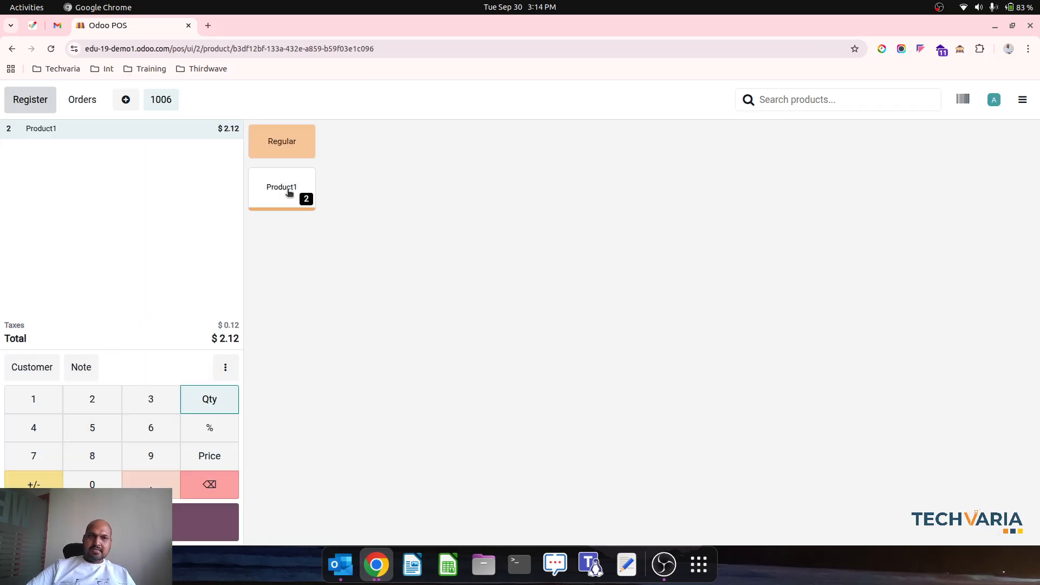
pyautogui.click(214, 455)
pyautogui.write('53.00 / Units')
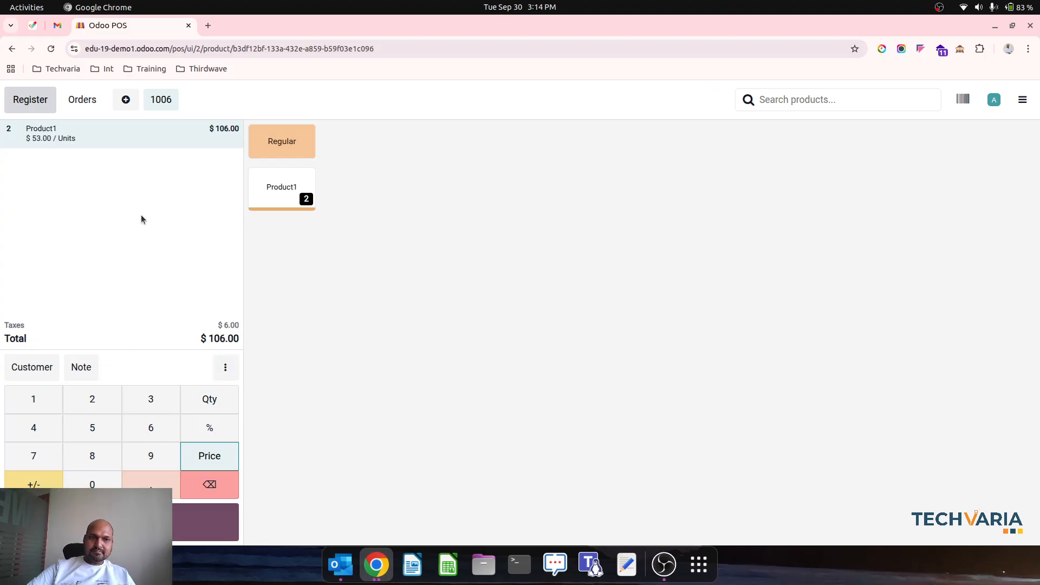
# Step: Create a new customer named Customer4 and assign it to the order
pyautogui.click(20, 370)
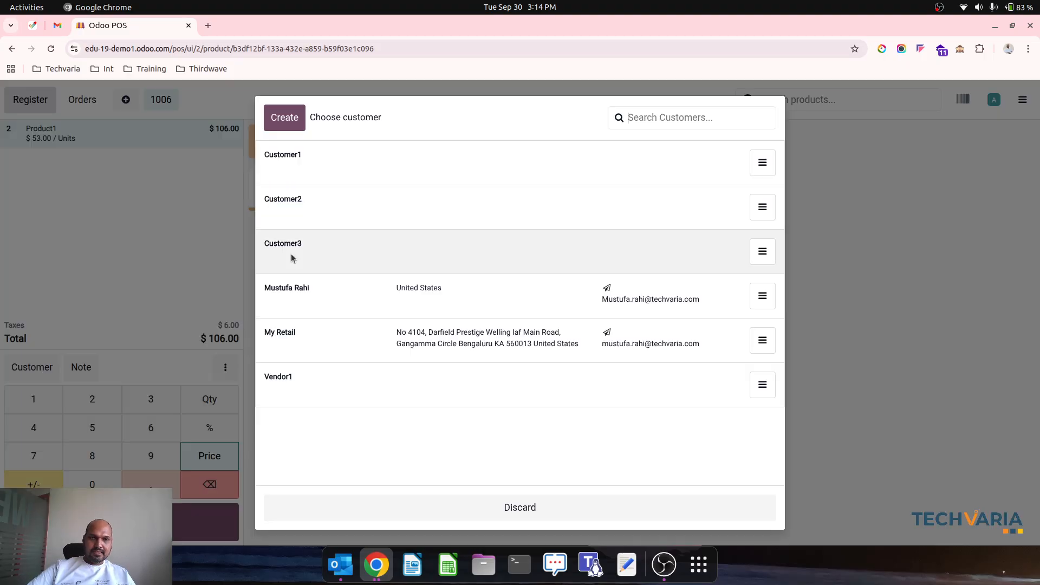
pyautogui.click(284, 117)
pyautogui.write('Customer4')
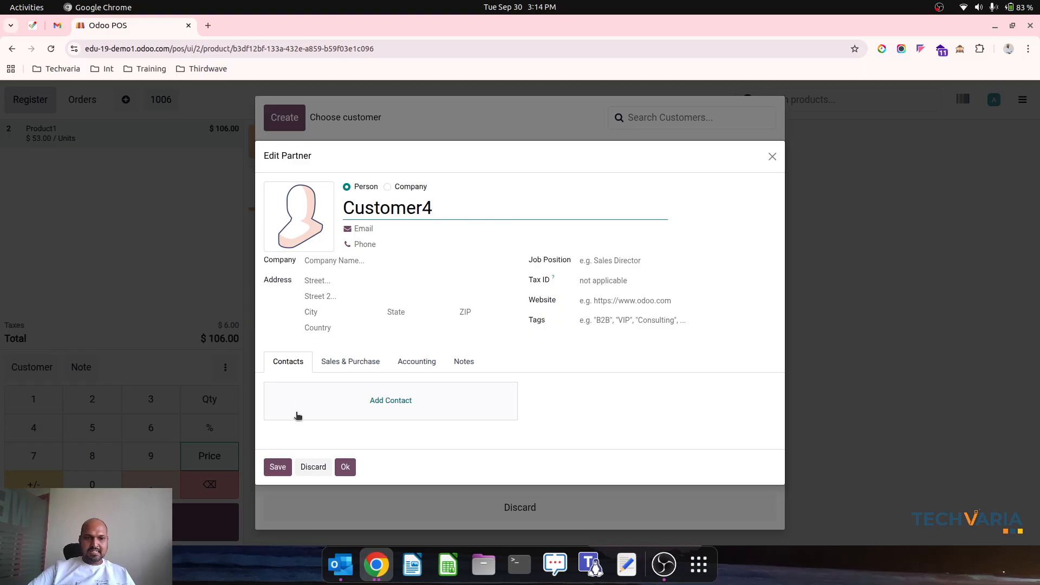
pyautogui.click(277, 466)
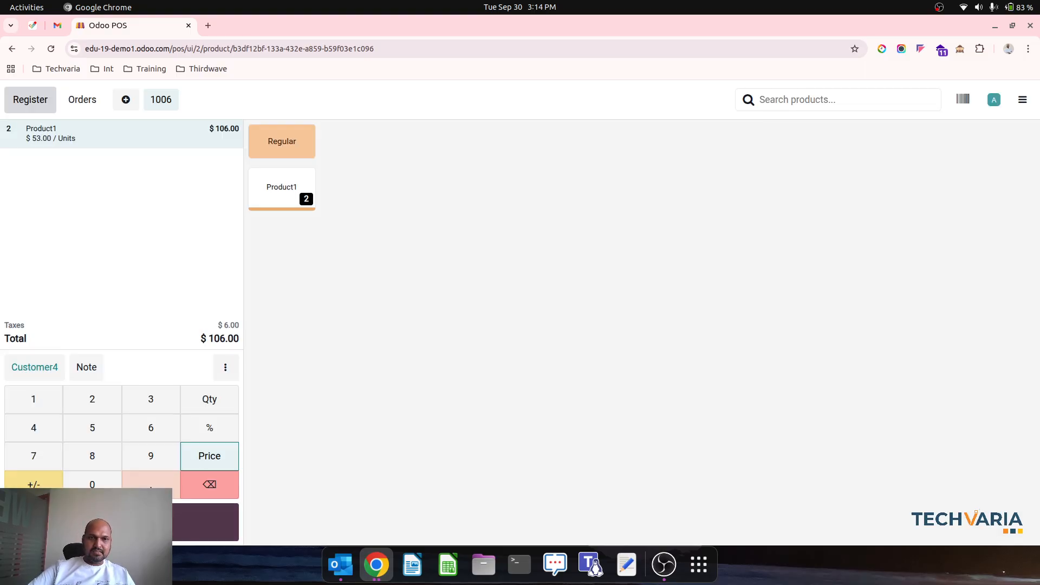
# Step: Pay the order in cash with invoicing enabled, validate it, skip saving the invoice PDF, and start a new order
pyautogui.click(206, 522)
pyautogui.click(93, 142)
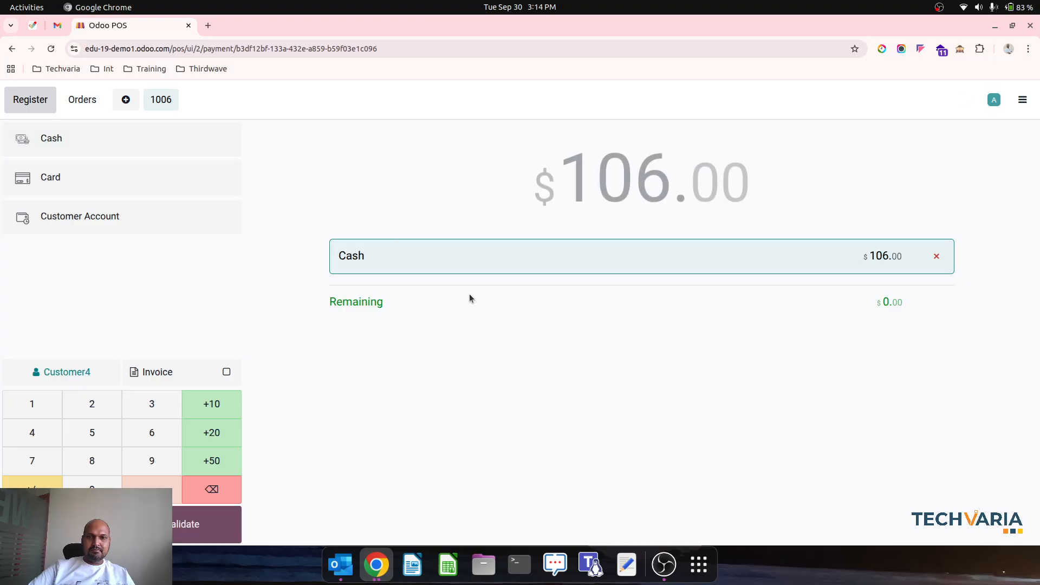
pyautogui.click(226, 372)
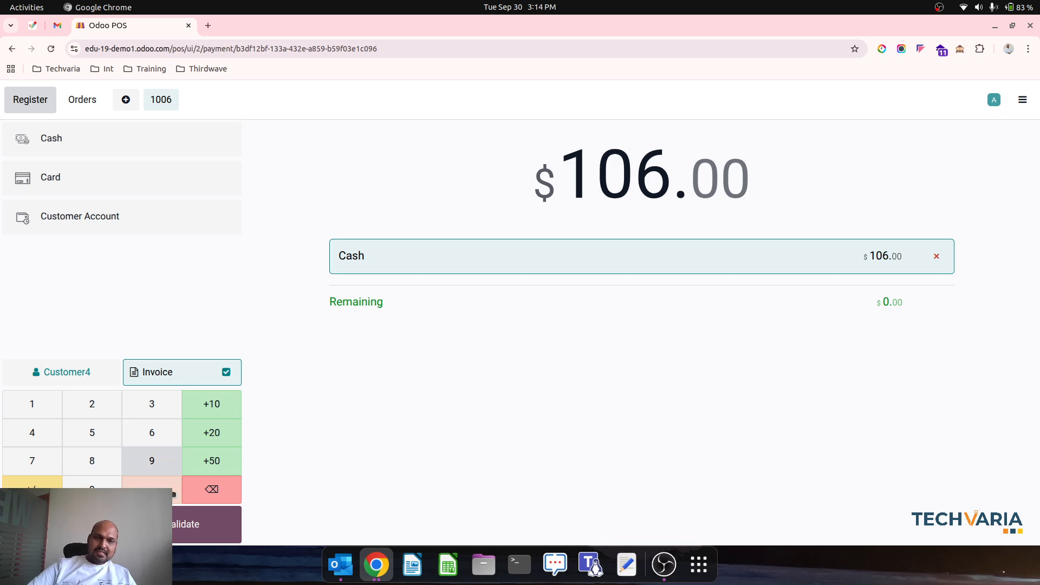
pyautogui.click(177, 525)
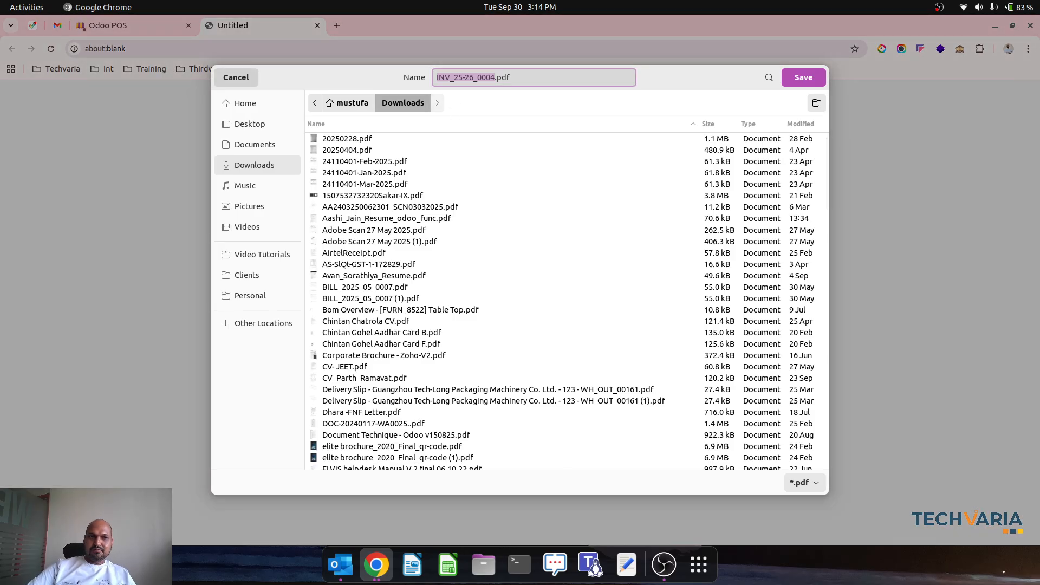
pyautogui.press('Escape')
pyautogui.click(801, 504)
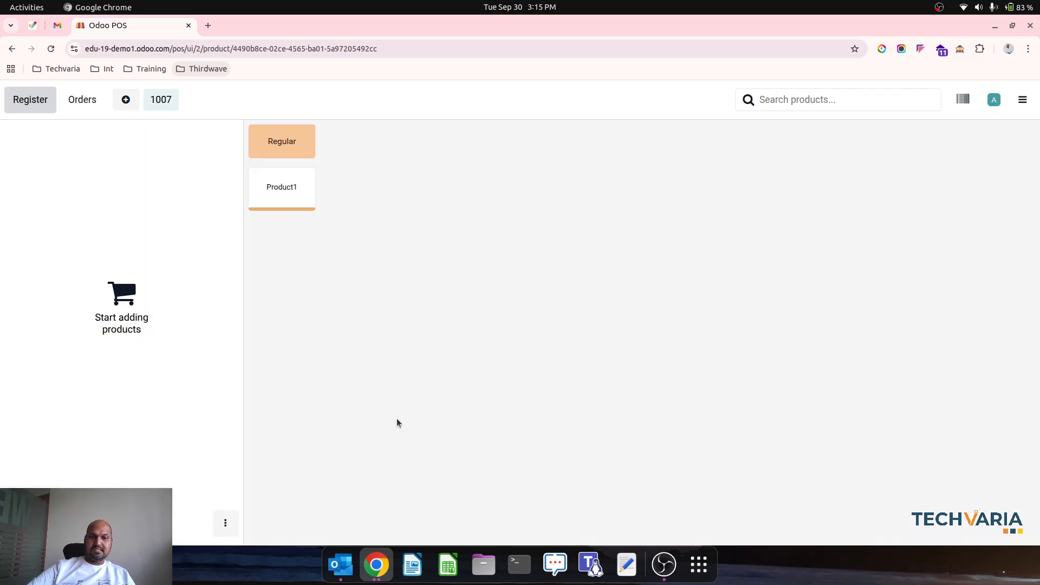
# Step: Close the register with a cash count of 445.20
pyautogui.click(1023, 100)
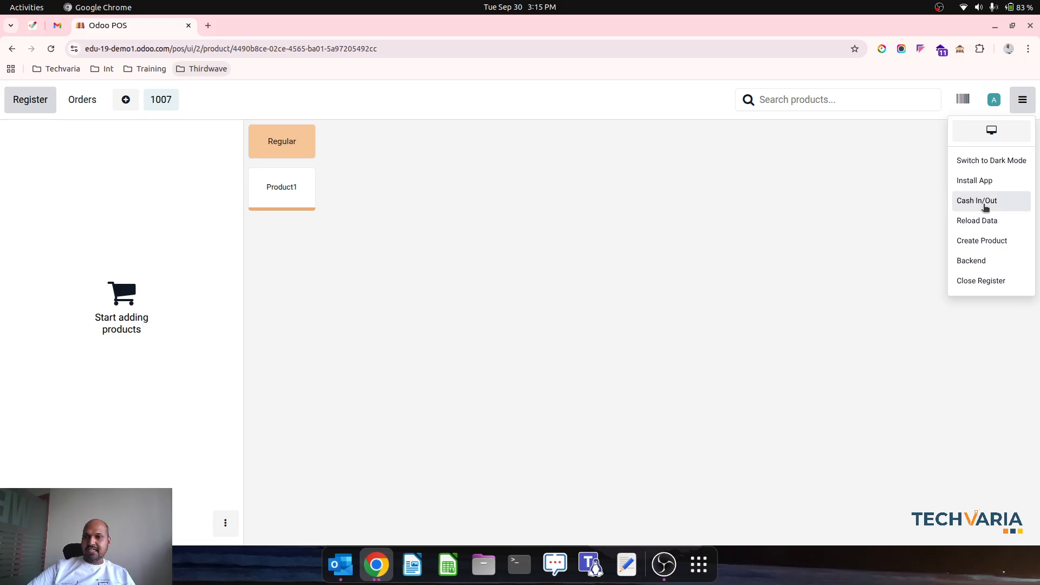
pyautogui.click(992, 279)
pyautogui.click(357, 371)
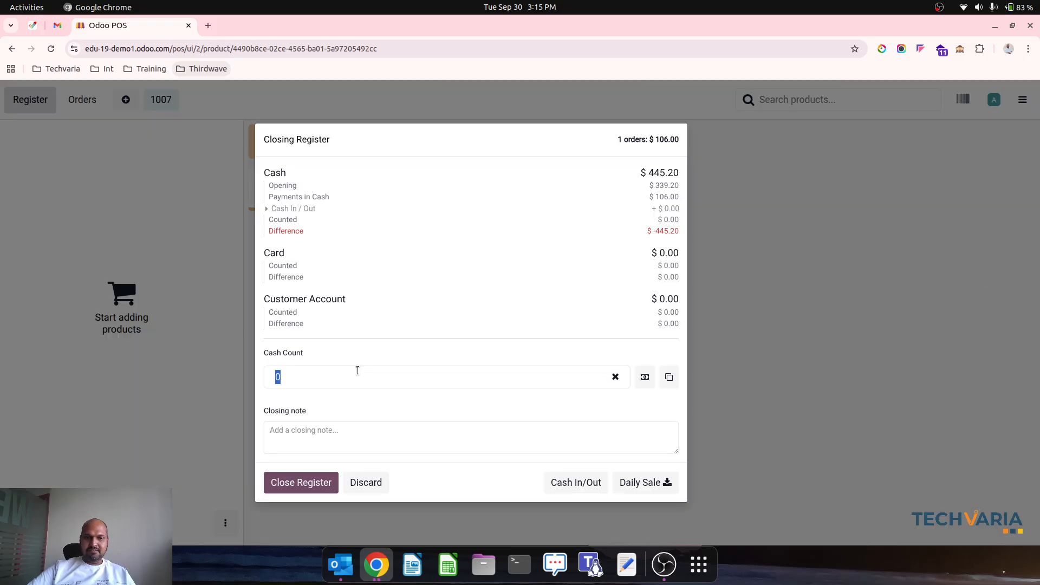
pyautogui.write('445.')
pyautogui.write('20')
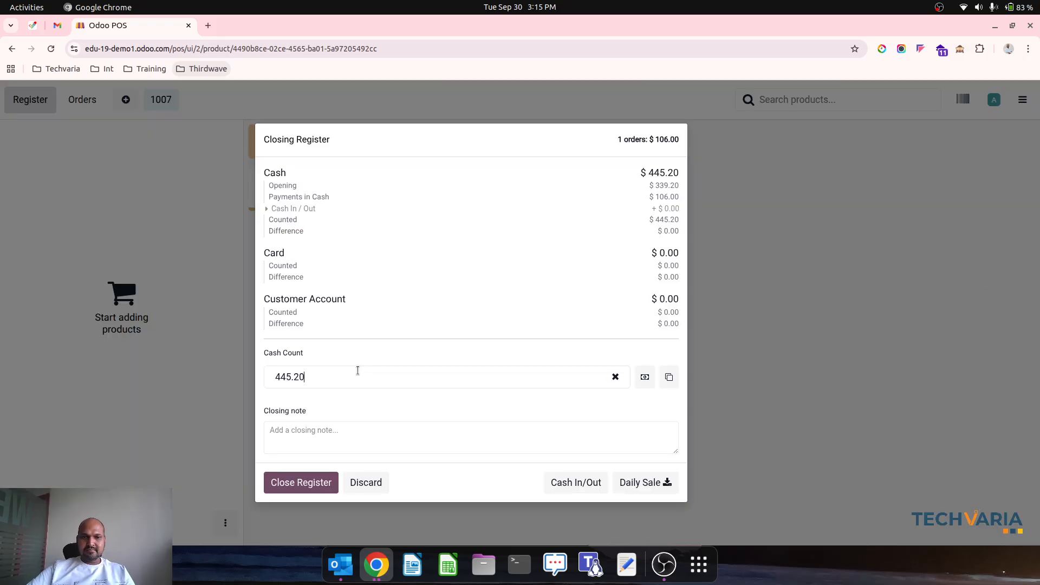
pyautogui.click(304, 482)
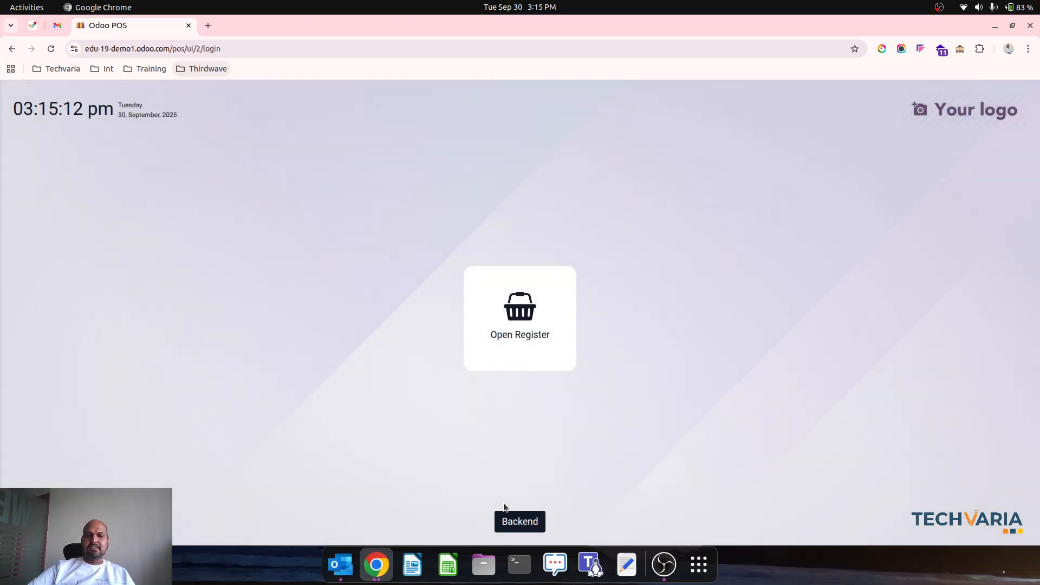
# Step: Go to the Point of Sale backend, open Customer4's order, and examine the journal items of its invoice
pyautogui.click(506, 517)
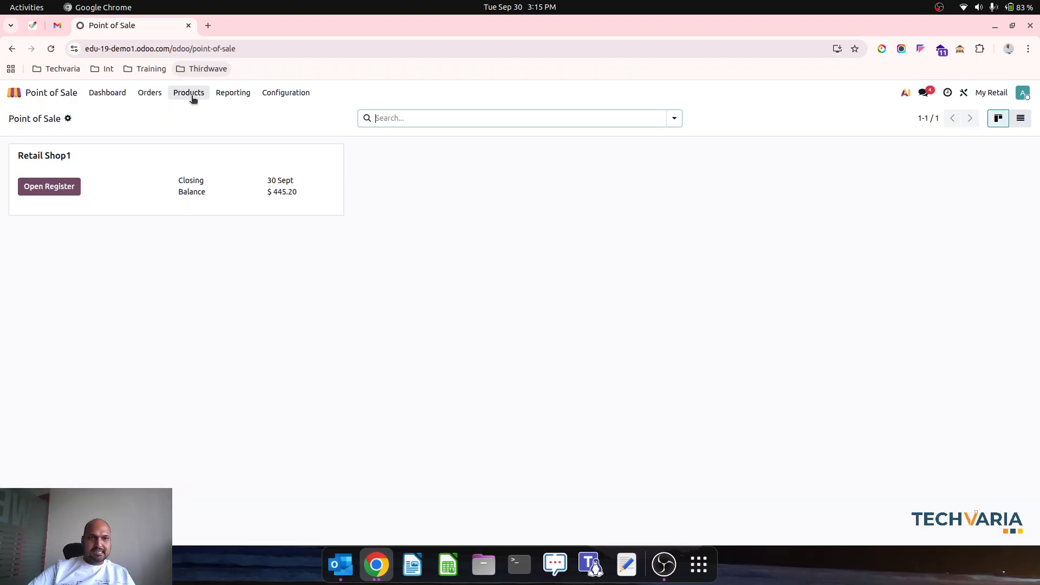
pyautogui.click(191, 96)
pyautogui.moveTo(160, 96)
pyautogui.click(157, 114)
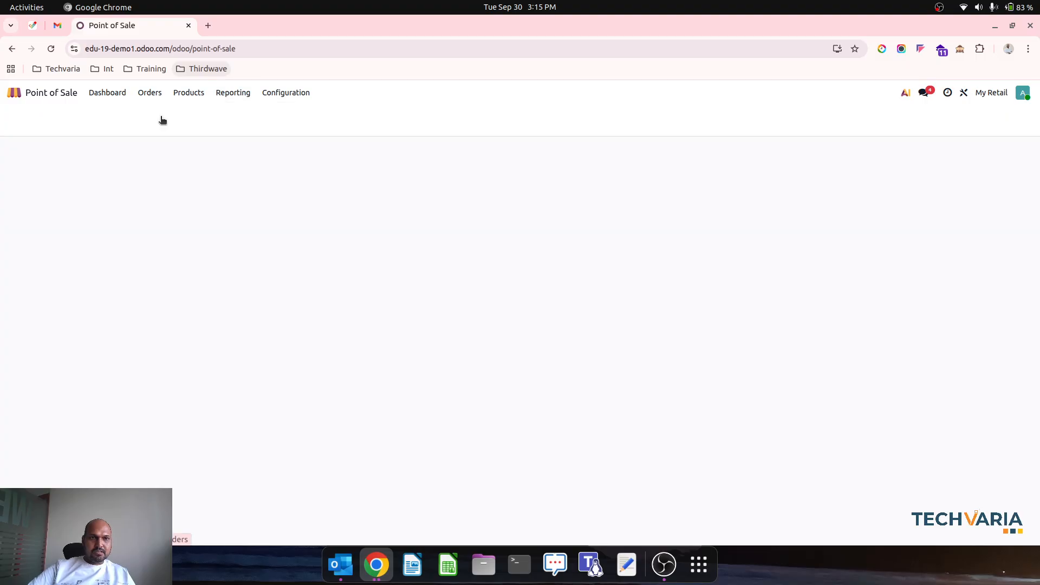
pyautogui.click(161, 167)
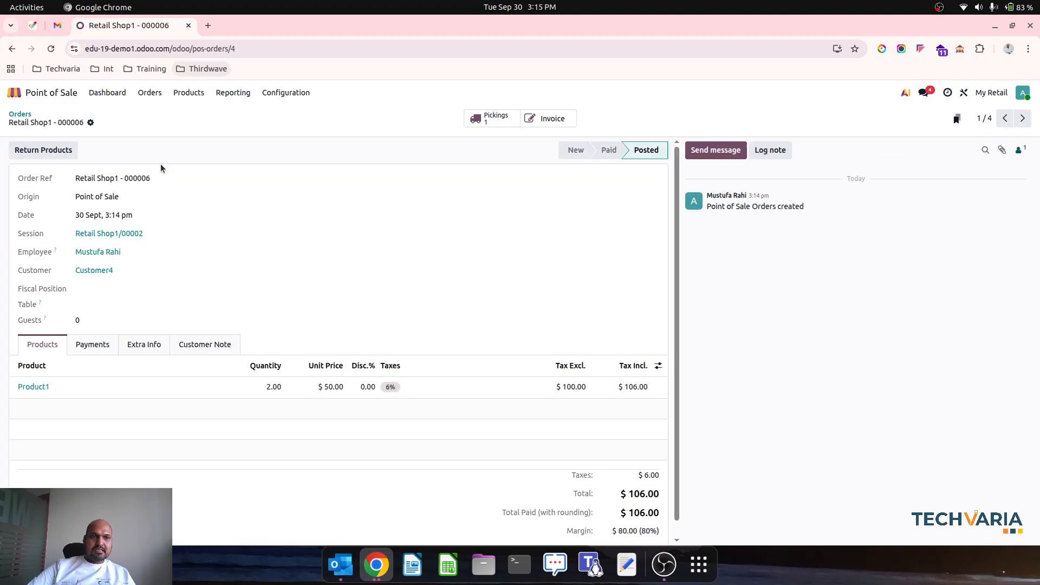
pyautogui.click(543, 118)
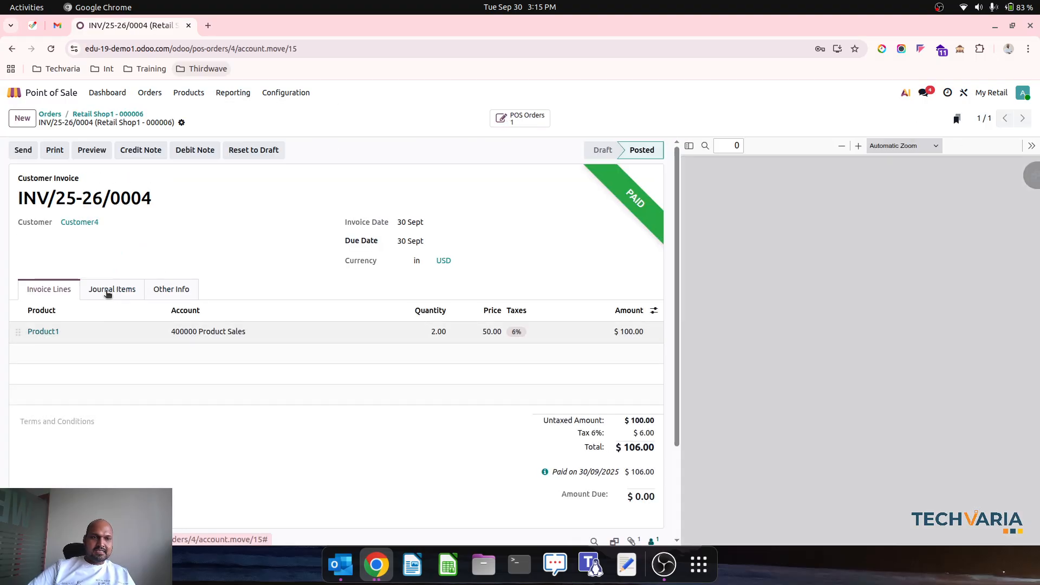
pyautogui.click(108, 289)
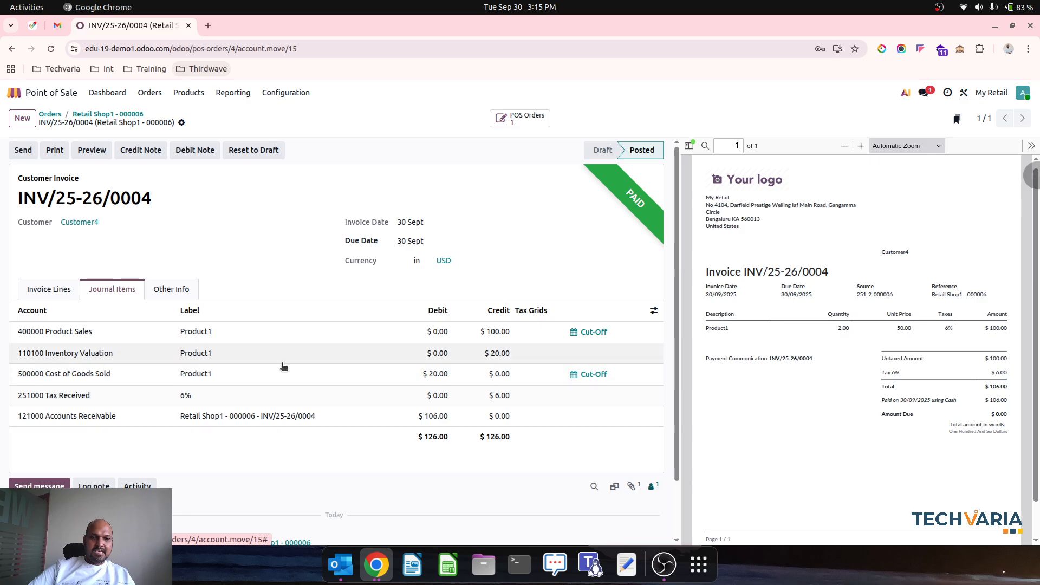
# Step: Open the Balance Sheet in Accounting and drill down into the general ledger of the 110100 Inventory Valuation account
pyautogui.click(49, 95)
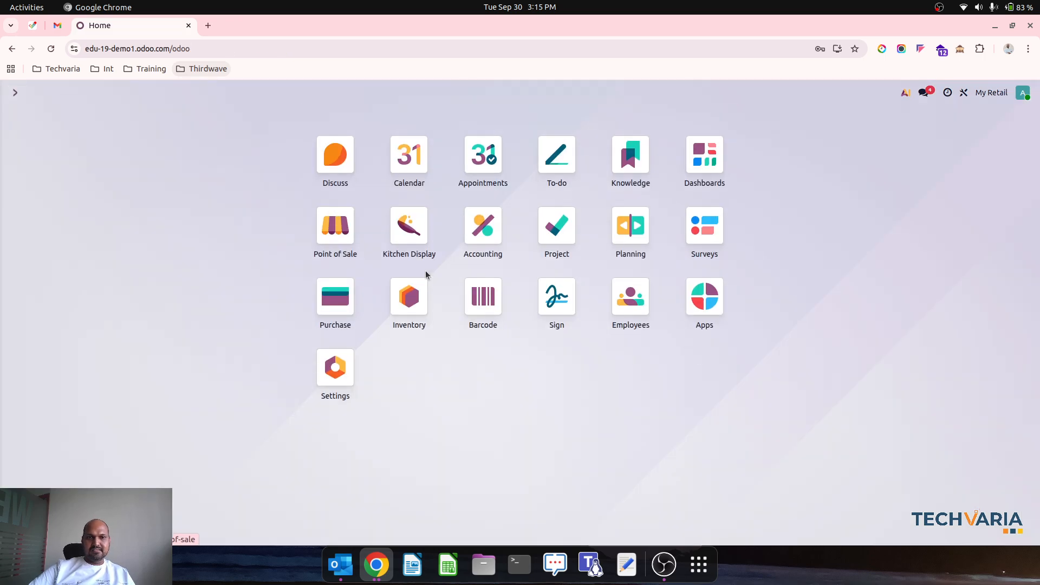
pyautogui.click(481, 239)
pyautogui.click(326, 95)
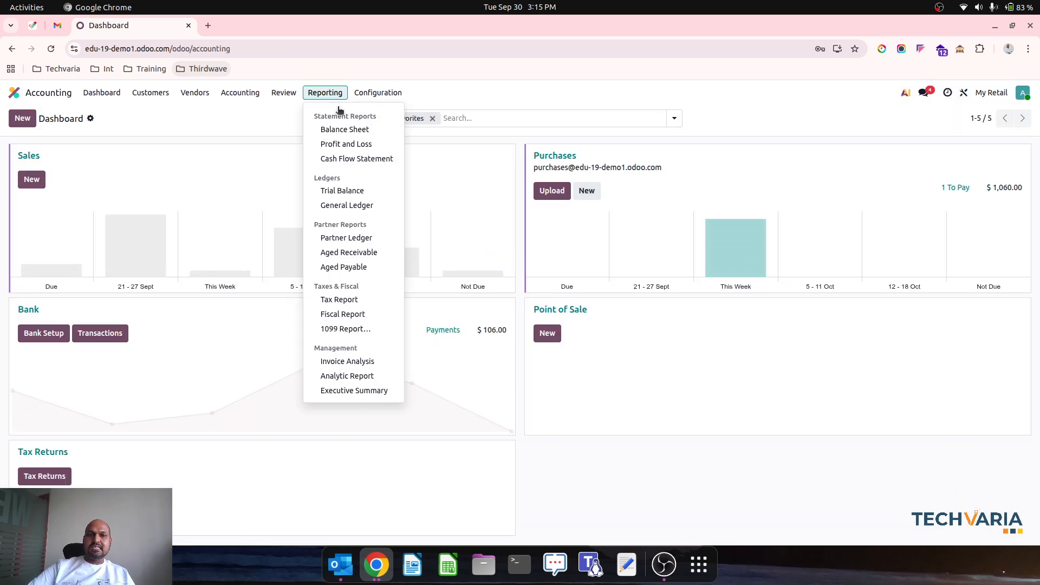
pyautogui.click(344, 130)
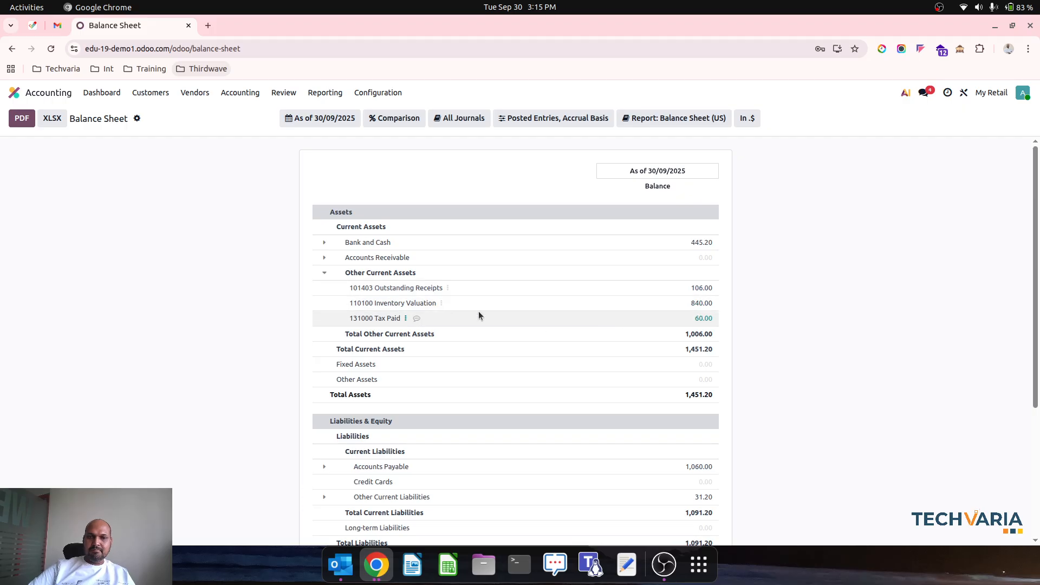
pyautogui.click(442, 303)
pyautogui.click(465, 312)
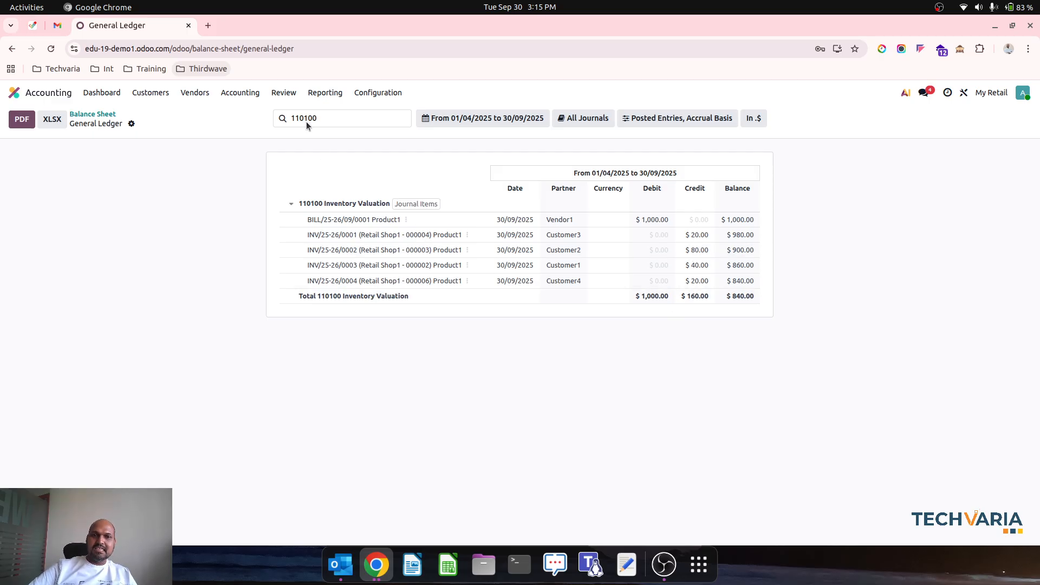
# Step: Return to the Balance Sheet report and review its assets, liabilities and equity sections
pyautogui.click(325, 93)
pyautogui.click(332, 130)
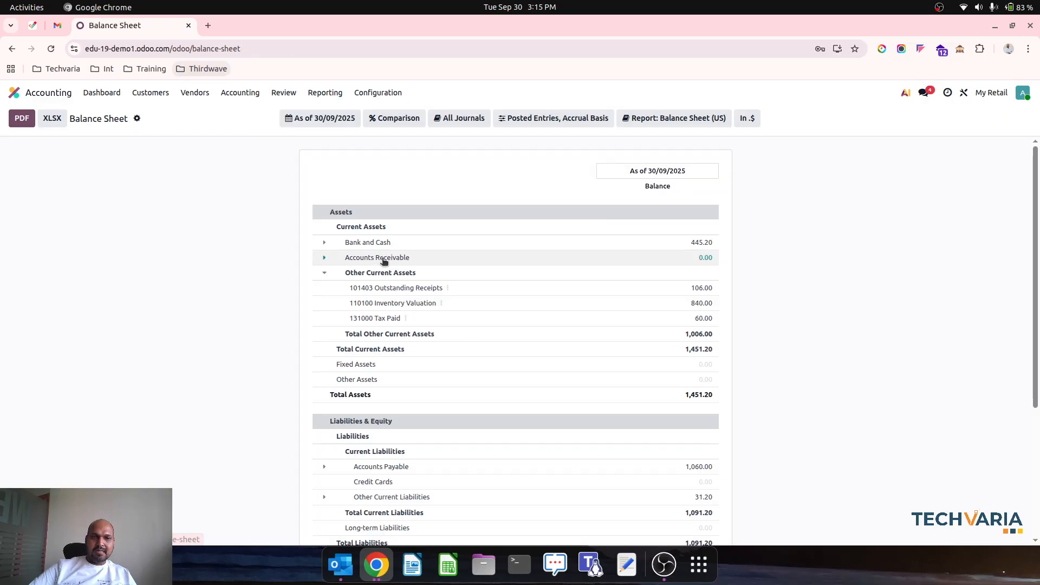
pyautogui.scroll(-3, 371, 362)
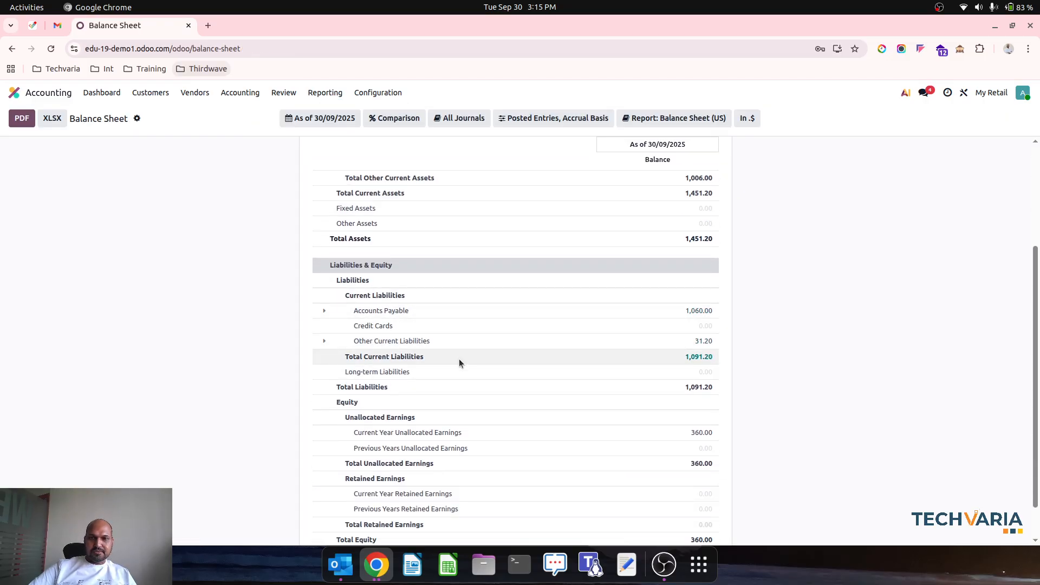
pyautogui.scroll(3, 458, 368)
# Step: Open the Profit and Loss report, expand Cost of Sales, and view the general ledger of the 500000 Cost of Goods Sold account
pyautogui.click(319, 92)
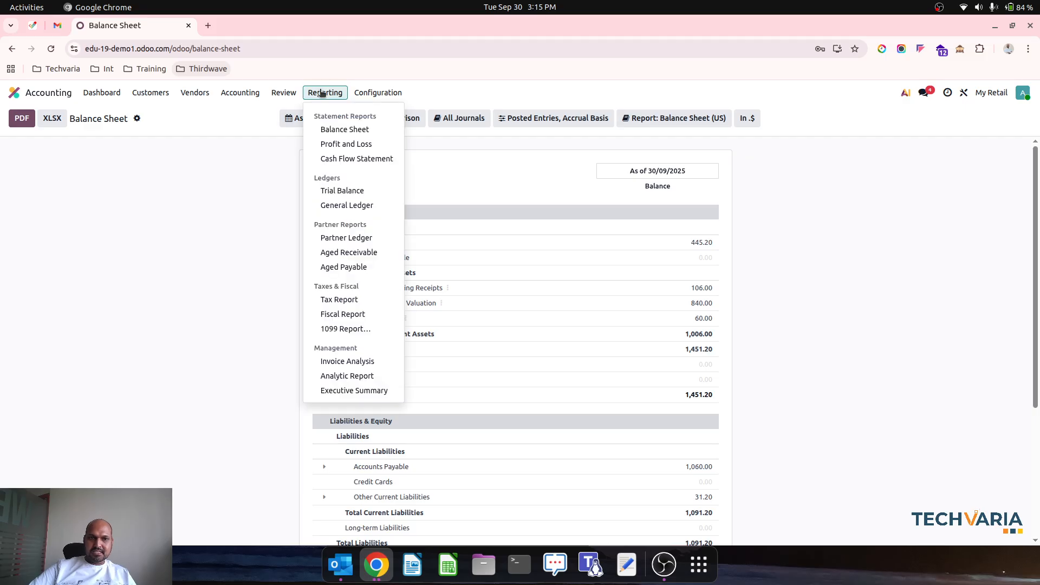
pyautogui.click(346, 144)
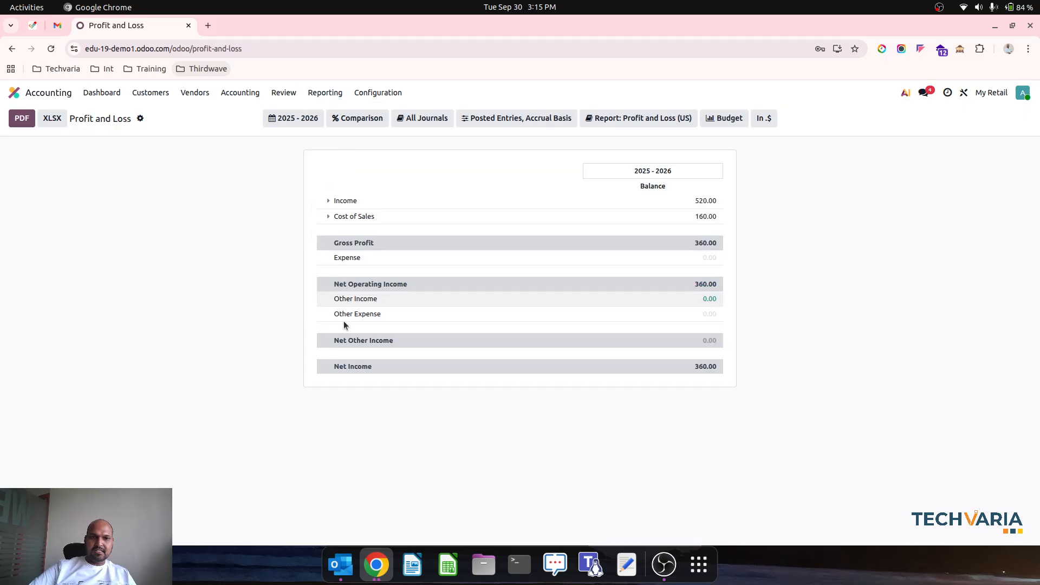
pyautogui.click(329, 217)
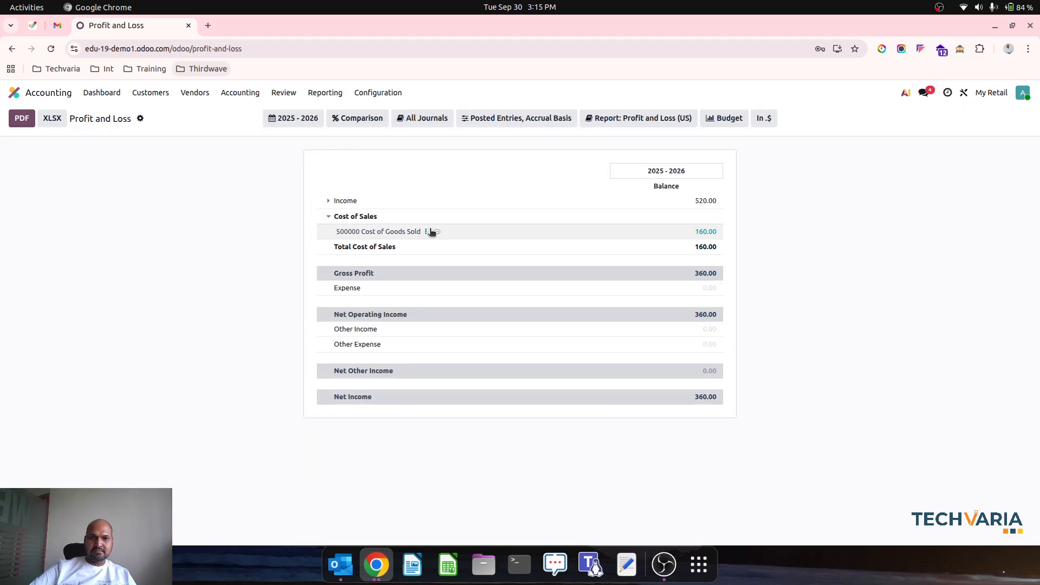
pyautogui.click(425, 232)
pyautogui.click(437, 243)
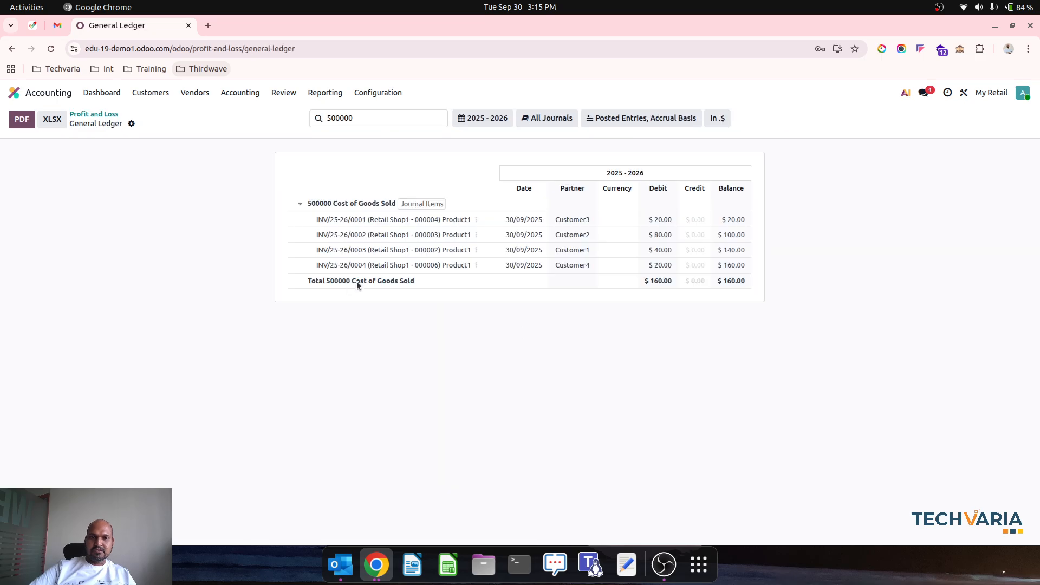